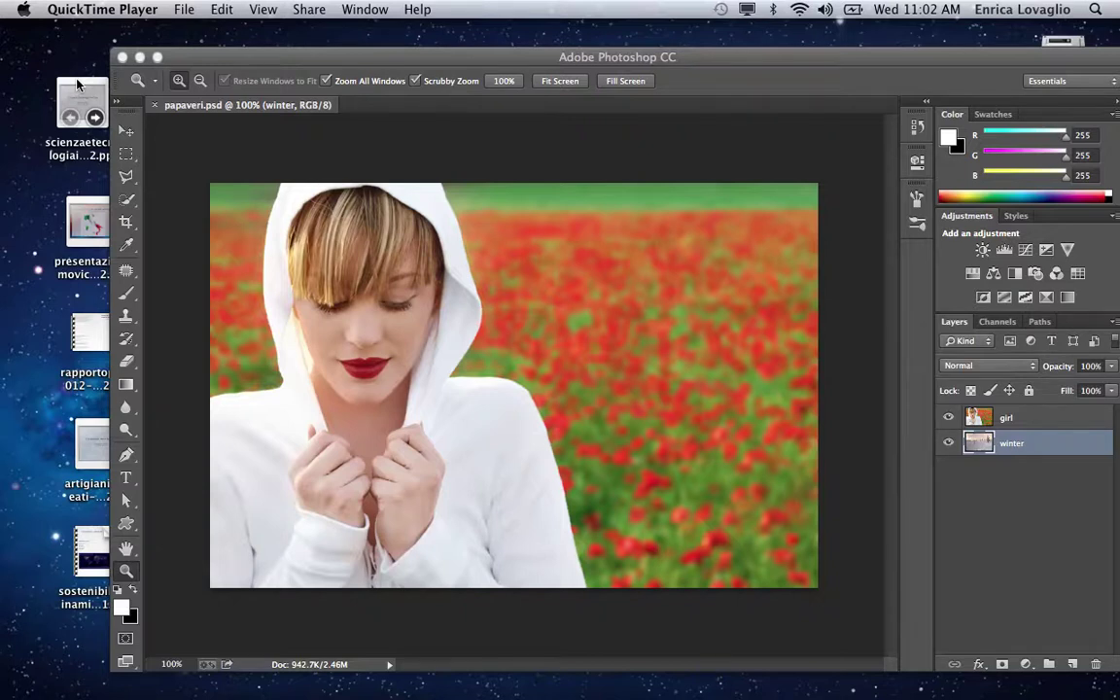
Bring the Photoshop window holding papaveri.psd to the front
{"action": "left_click", "coordinate": [1041, 333]}
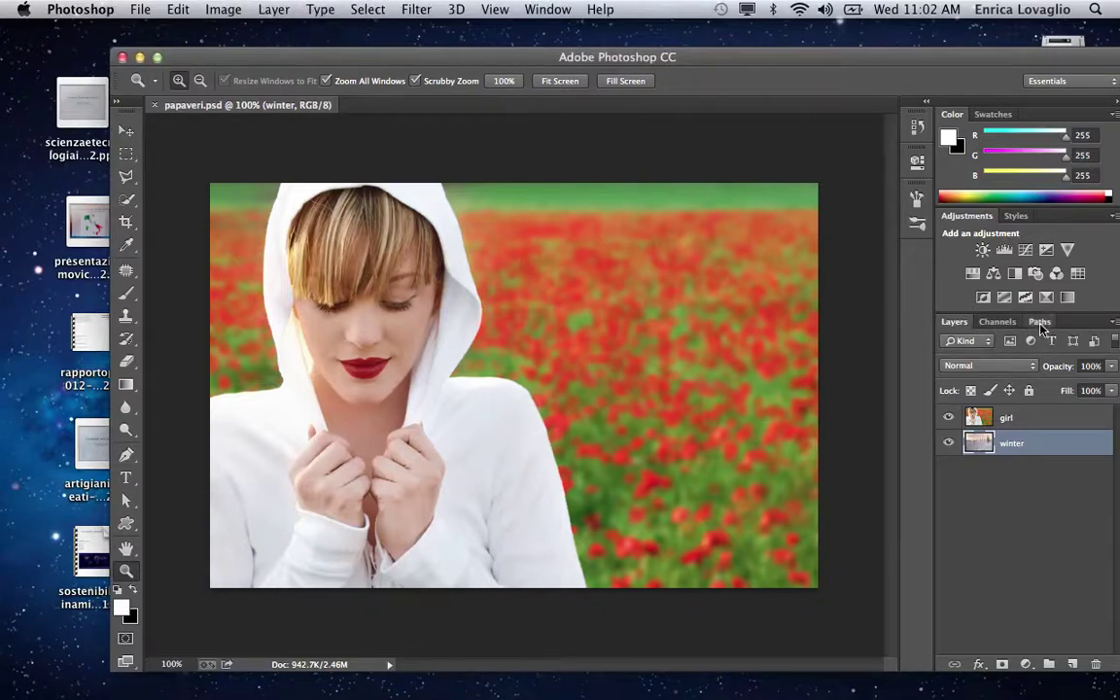
Activate the 'model' path, zoom in to check its fit at the girl's shoulder, then zoom back out
{"action": "left_click", "coordinate": [1040, 324]}
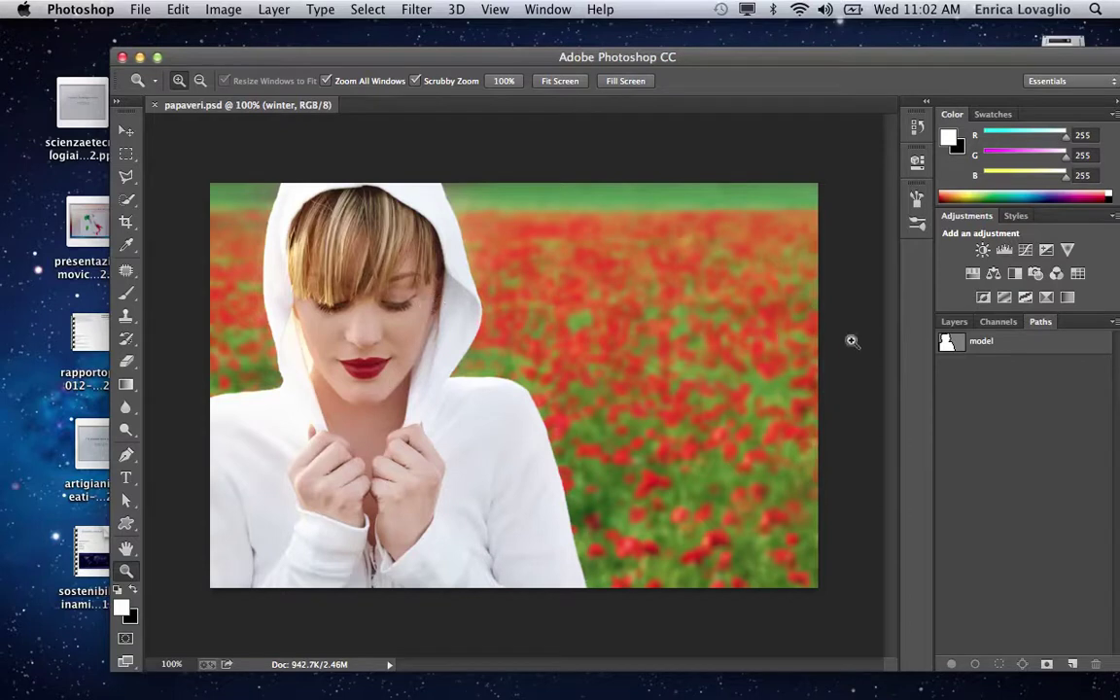
{"action": "left_click", "coordinate": [947, 345]}
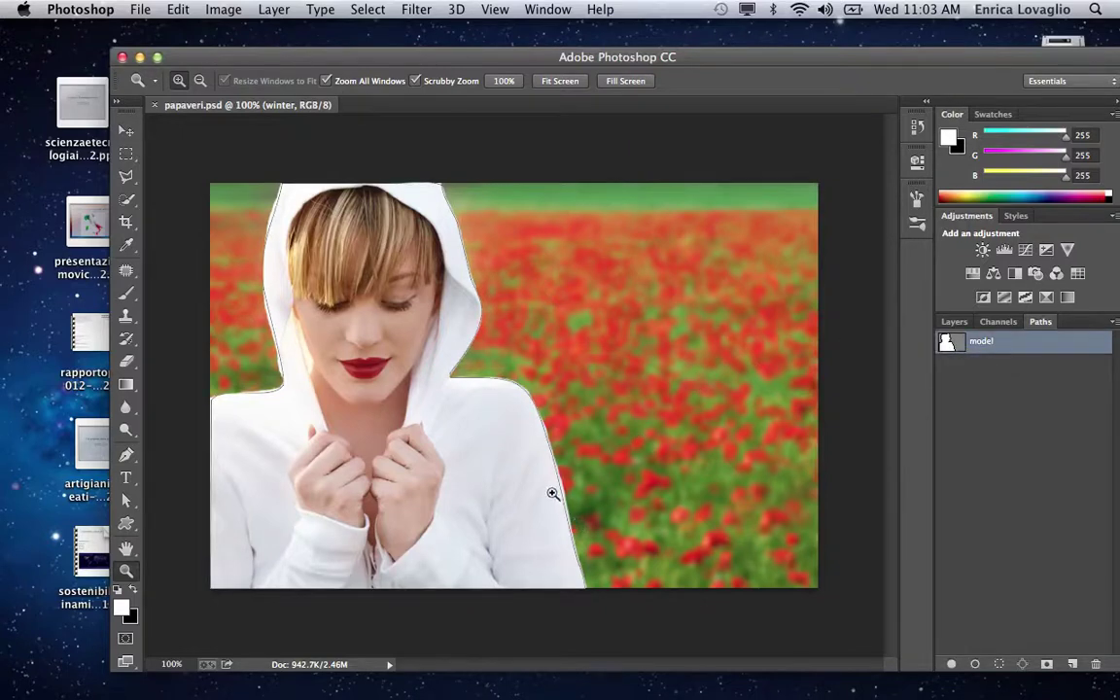
{"action": "left_click", "coordinate": [507, 451]}
{"action": "left_click_drag", "start_coordinate": [555, 511], "coordinate": [532, 476]}
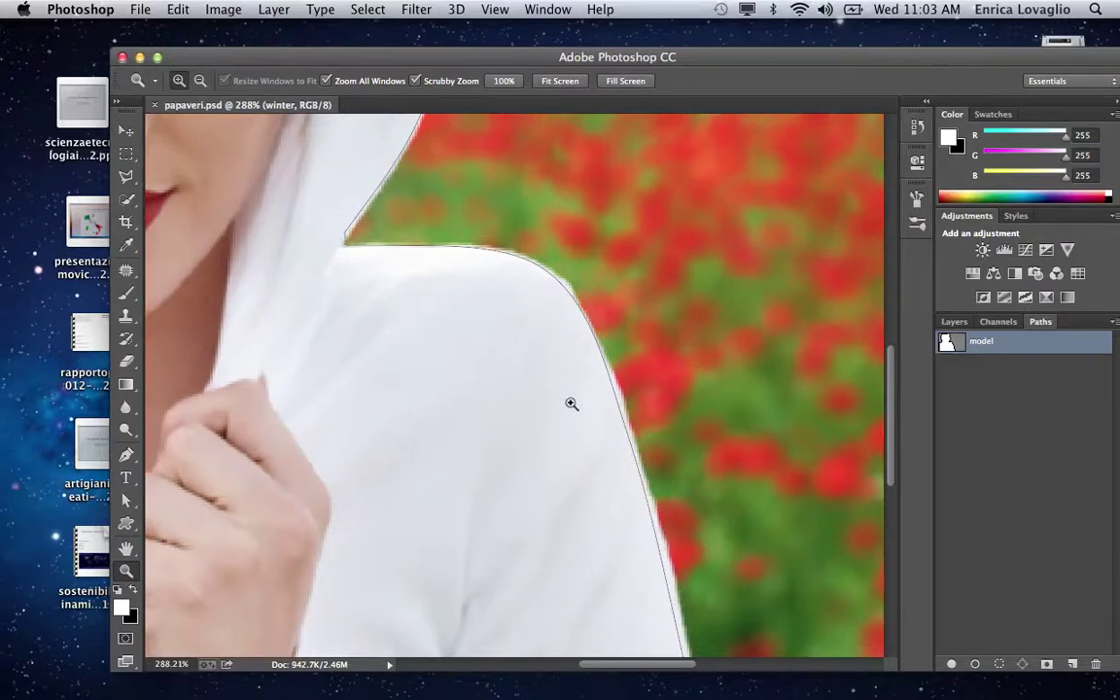
{"action": "key", "text": "super+1"}
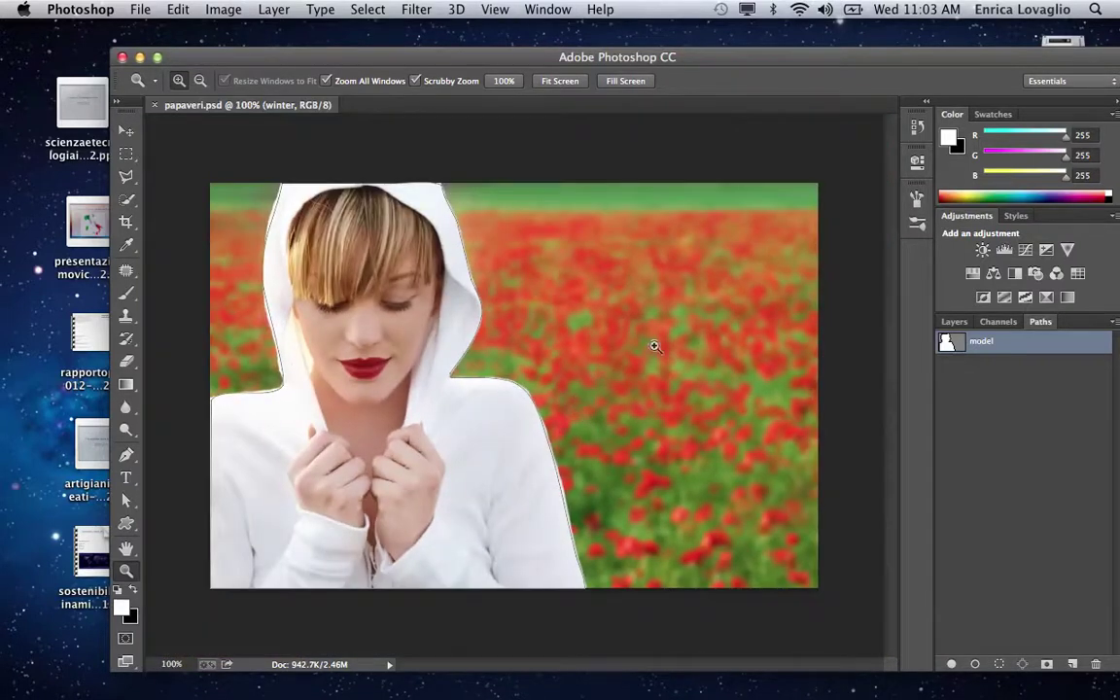
{"action": "left_click", "coordinate": [953, 321]}
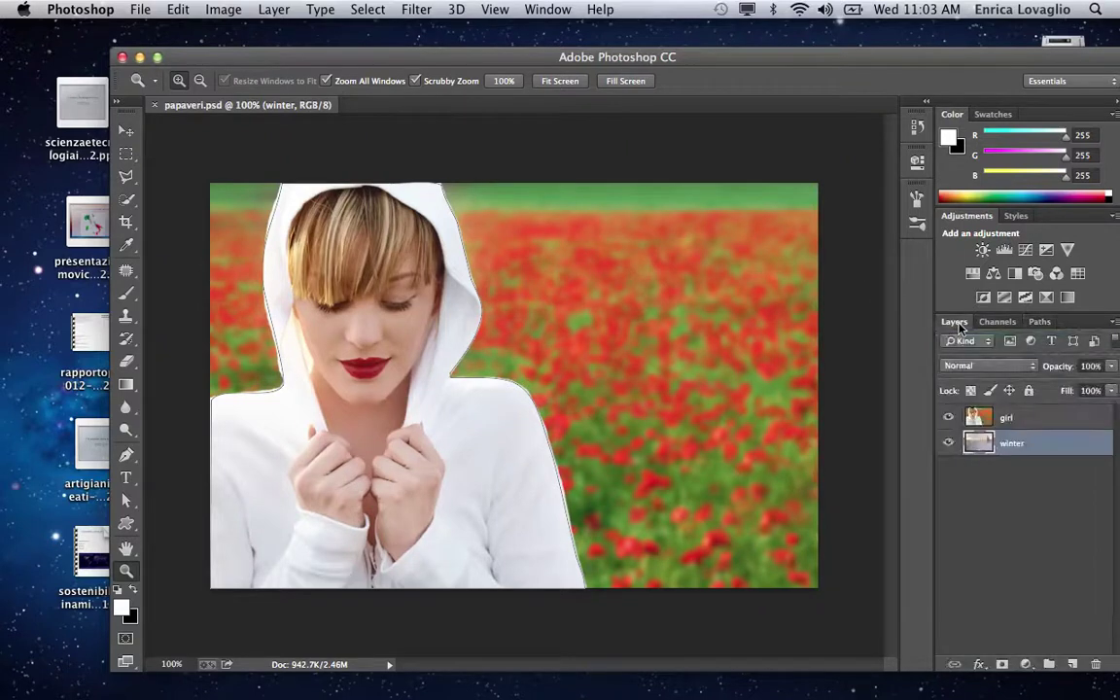
Give the girl layer a layer mask plus a vector mask from the model path
{"action": "left_click", "coordinate": [1007, 424]}
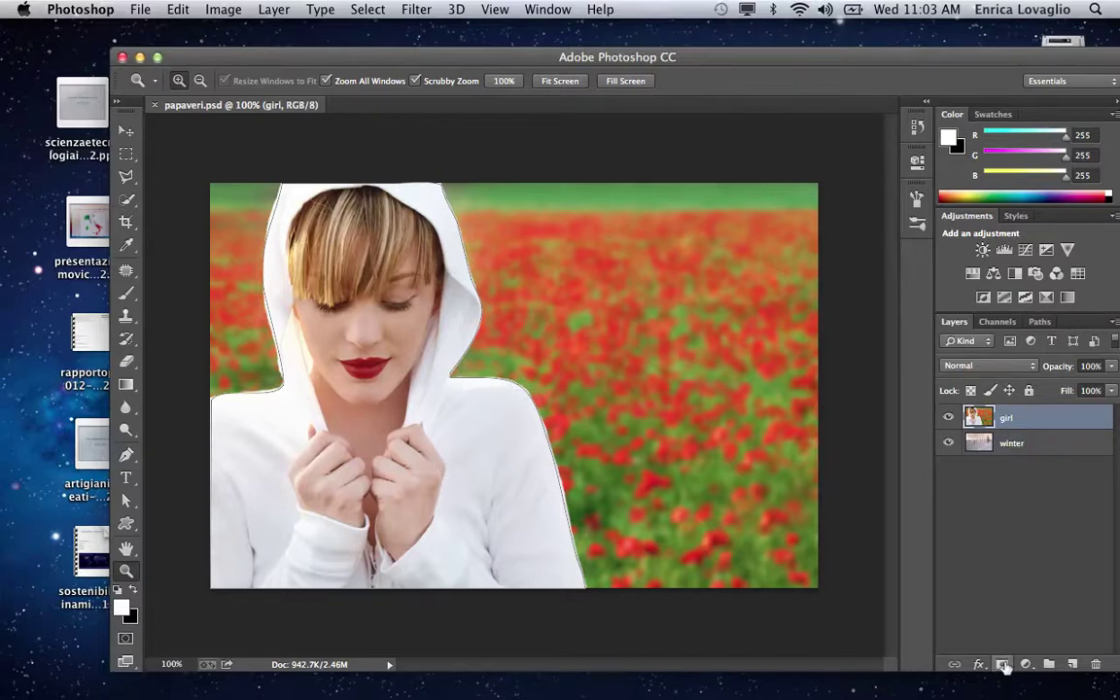
{"action": "left_click", "coordinate": [1004, 665]}
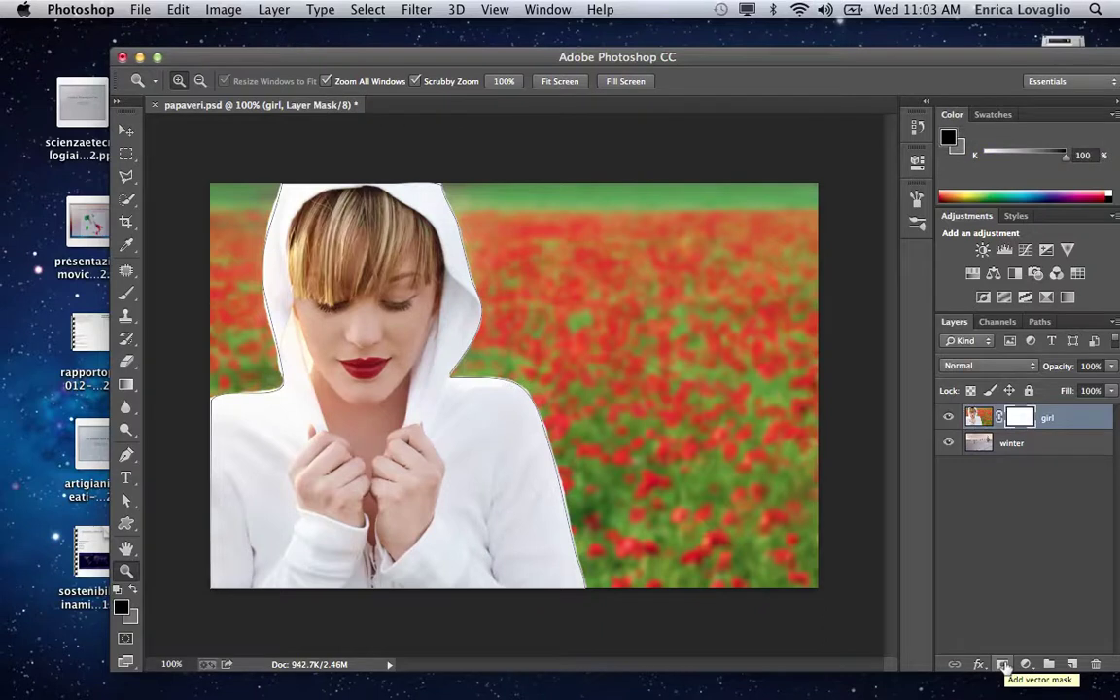
{"action": "left_click", "coordinate": [1003, 664]}
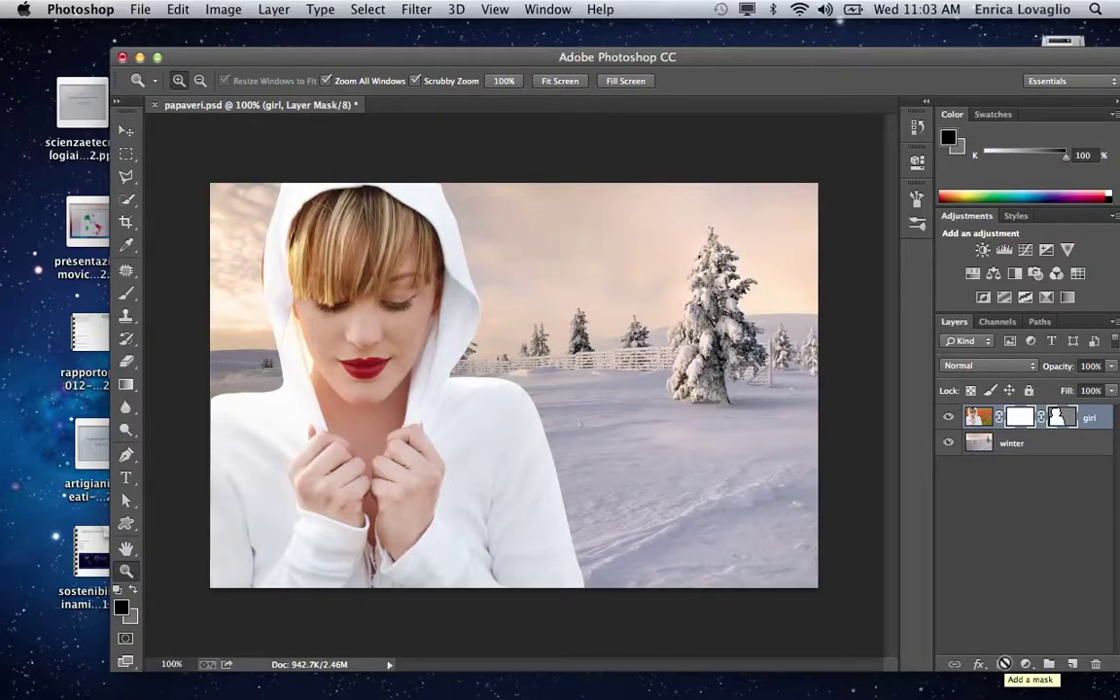
Toggle the vector mask thumbnail to show and hide its path outline on the canvas
{"action": "left_click", "coordinate": [1058, 418]}
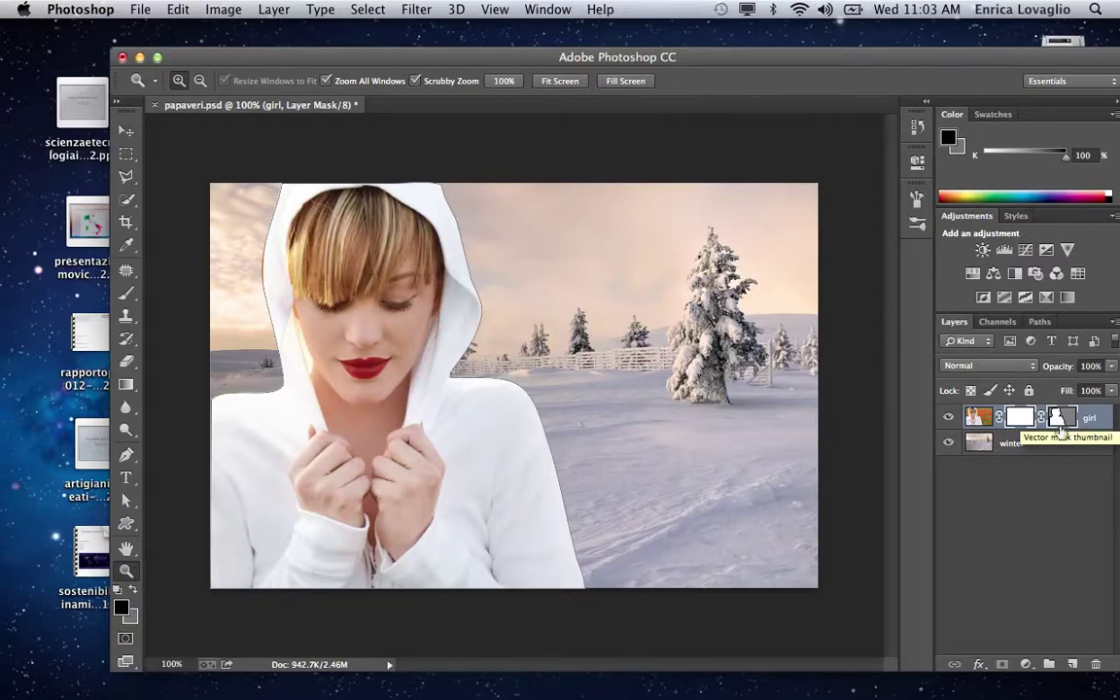
{"action": "left_click", "coordinate": [1059, 420]}
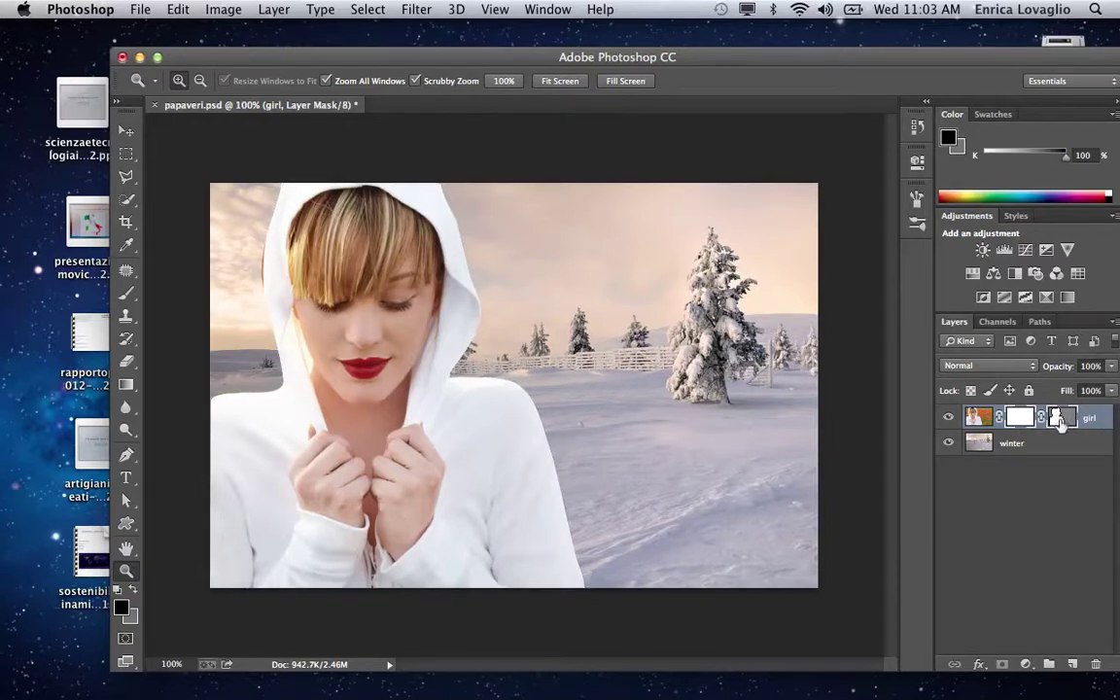
{"action": "left_click", "coordinate": [1058, 420]}
{"action": "left_click", "coordinate": [1058, 420]}
{"action": "left_click", "coordinate": [1058, 419]}
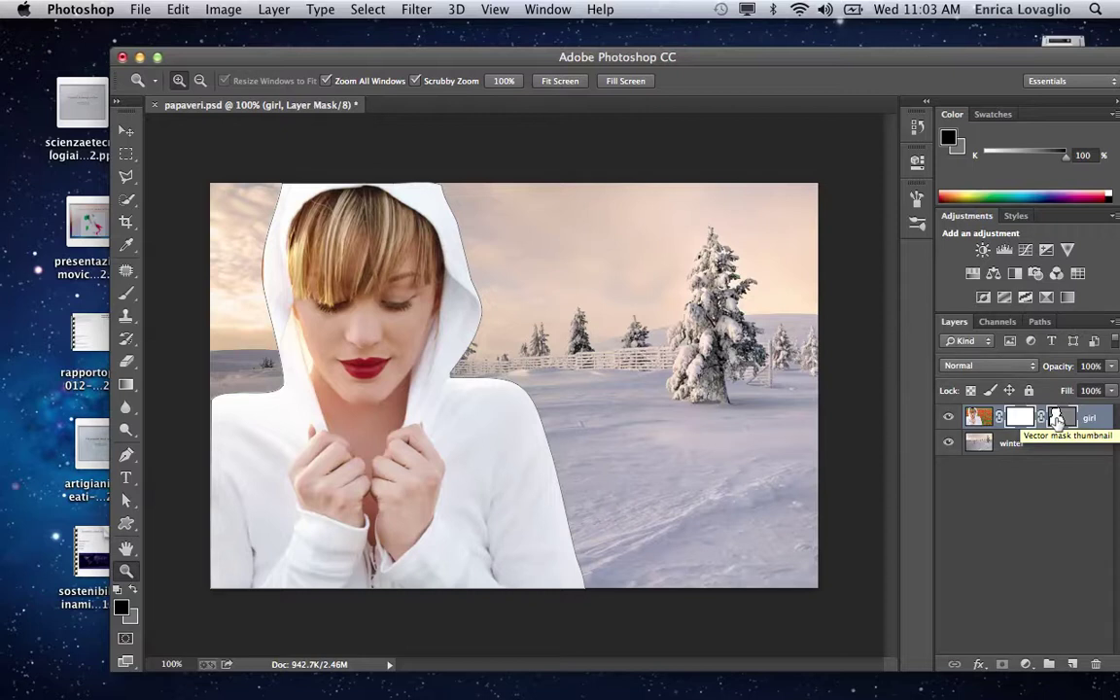
{"action": "left_click", "coordinate": [1058, 420]}
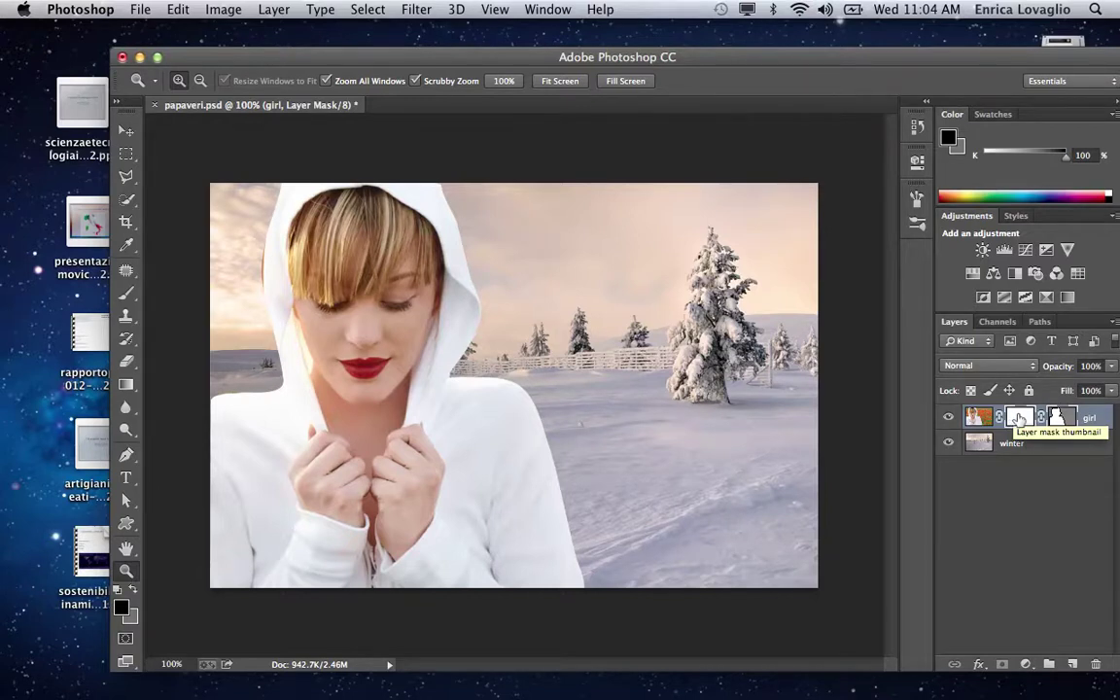
Drag the girl's pixel layer mask to the trash and choose Apply
{"action": "left_click_drag", "start_coordinate": [1016, 418], "coordinate": [1059, 619]}
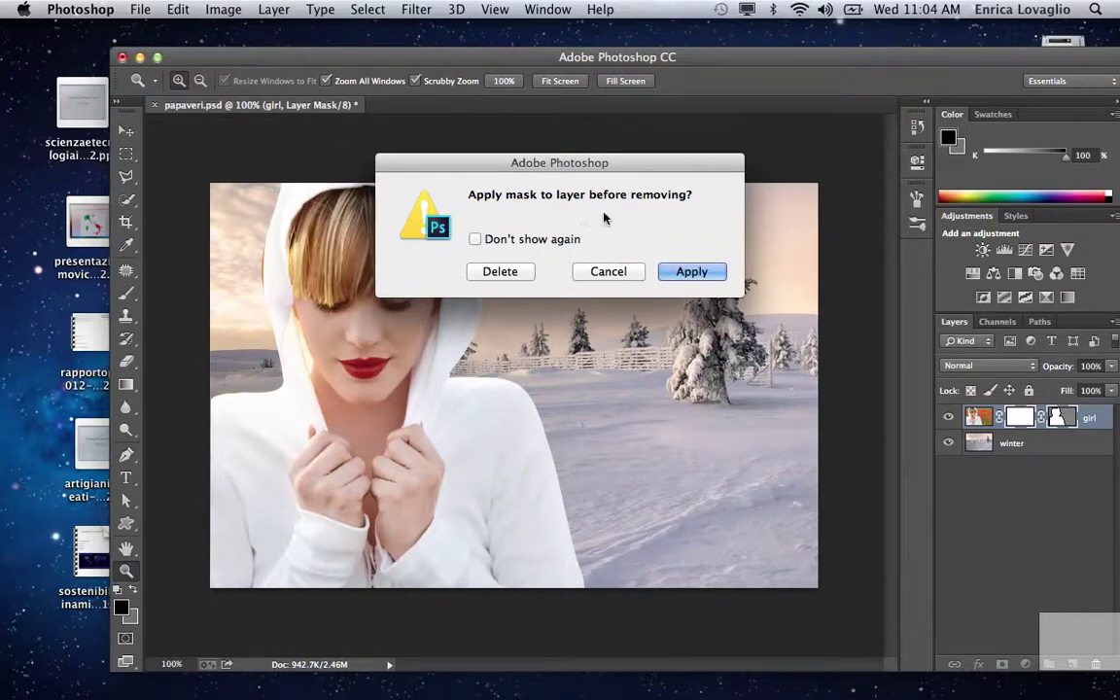
{"action": "left_click", "coordinate": [690, 271]}
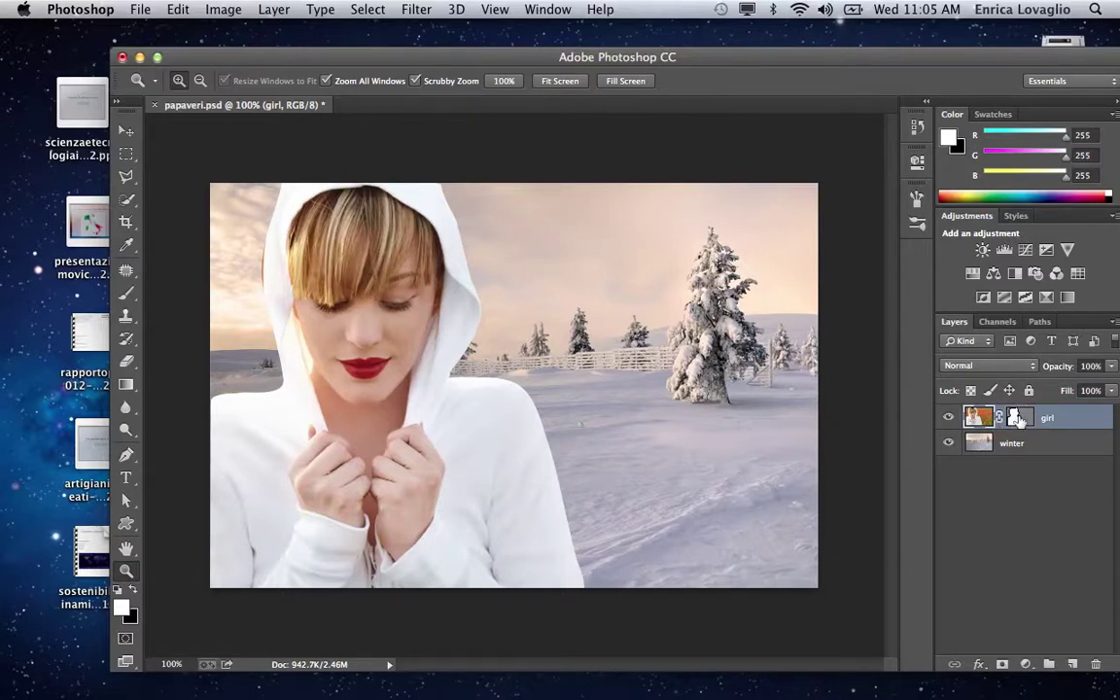
Select the girl's vector mask and choose the snowflake shape in the Custom Shape Tool
{"action": "left_click", "coordinate": [1017, 418]}
{"action": "left_click", "coordinate": [982, 448]}
{"action": "left_click", "coordinate": [1017, 417]}
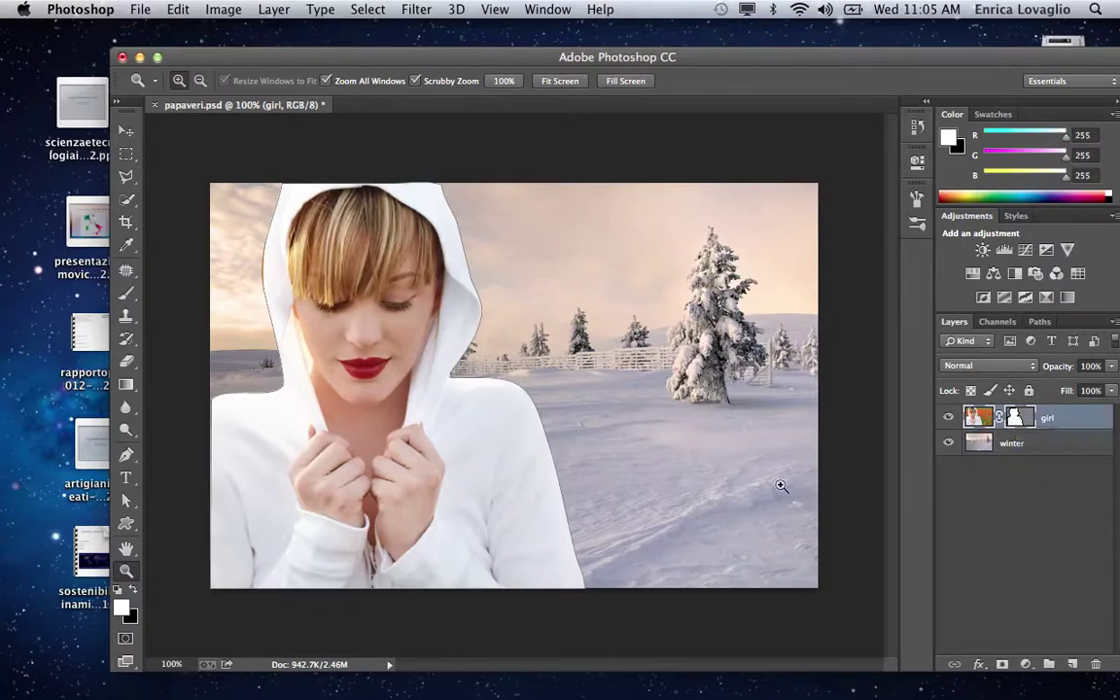
{"action": "left_click", "coordinate": [130, 526]}
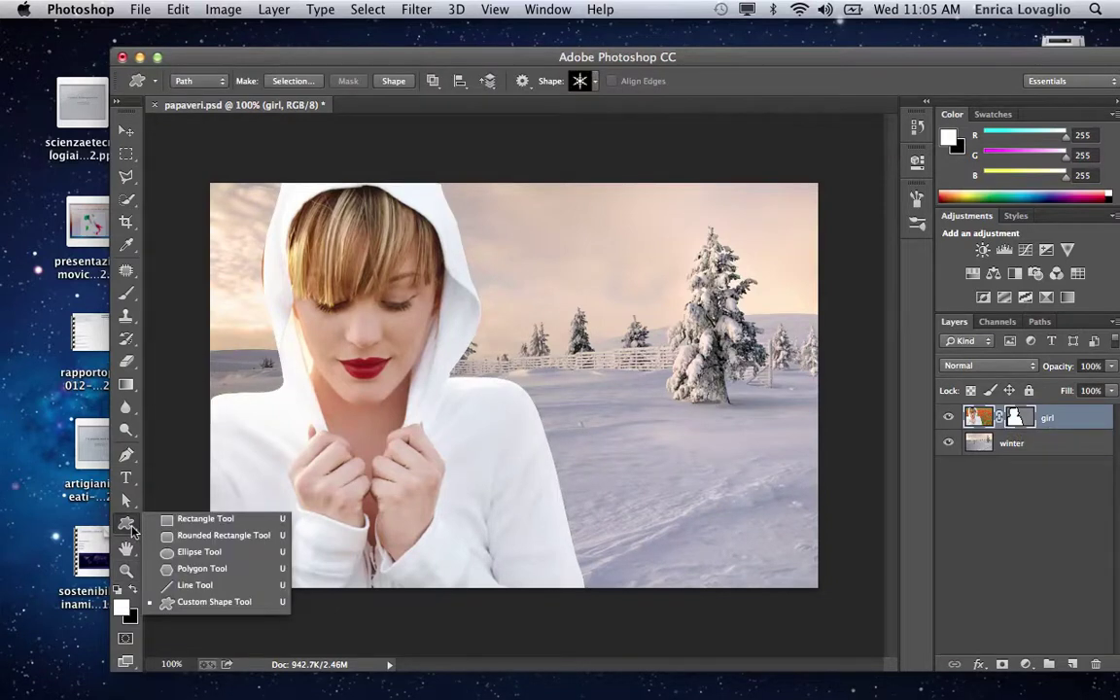
{"action": "left_click", "coordinate": [191, 604]}
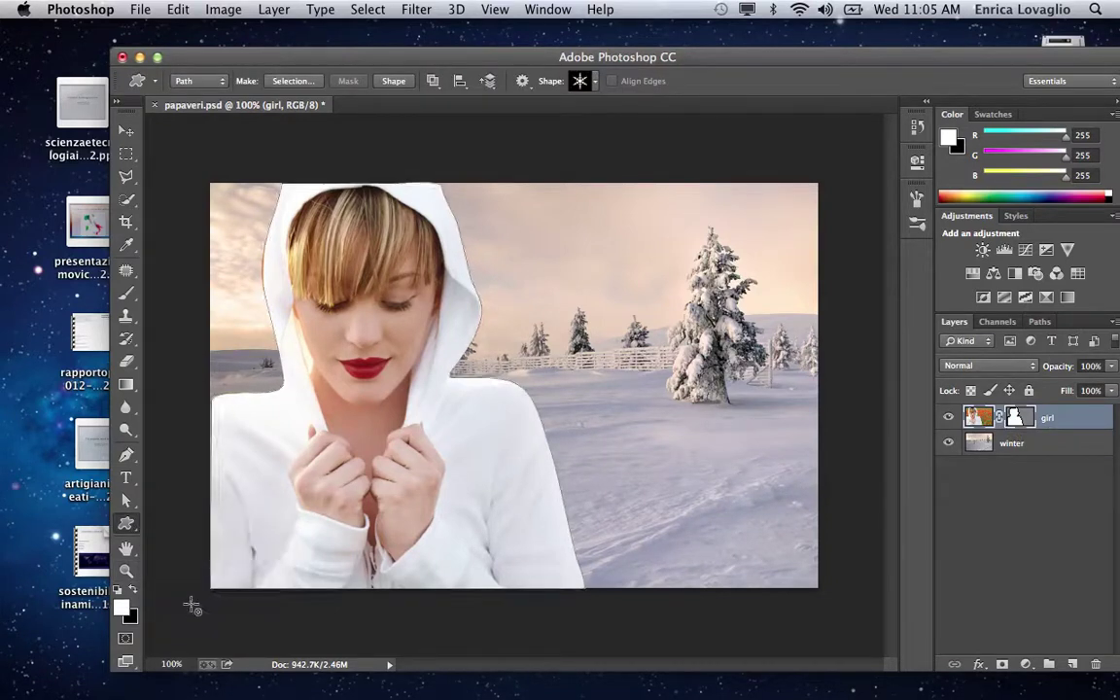
{"action": "left_click", "coordinate": [594, 83]}
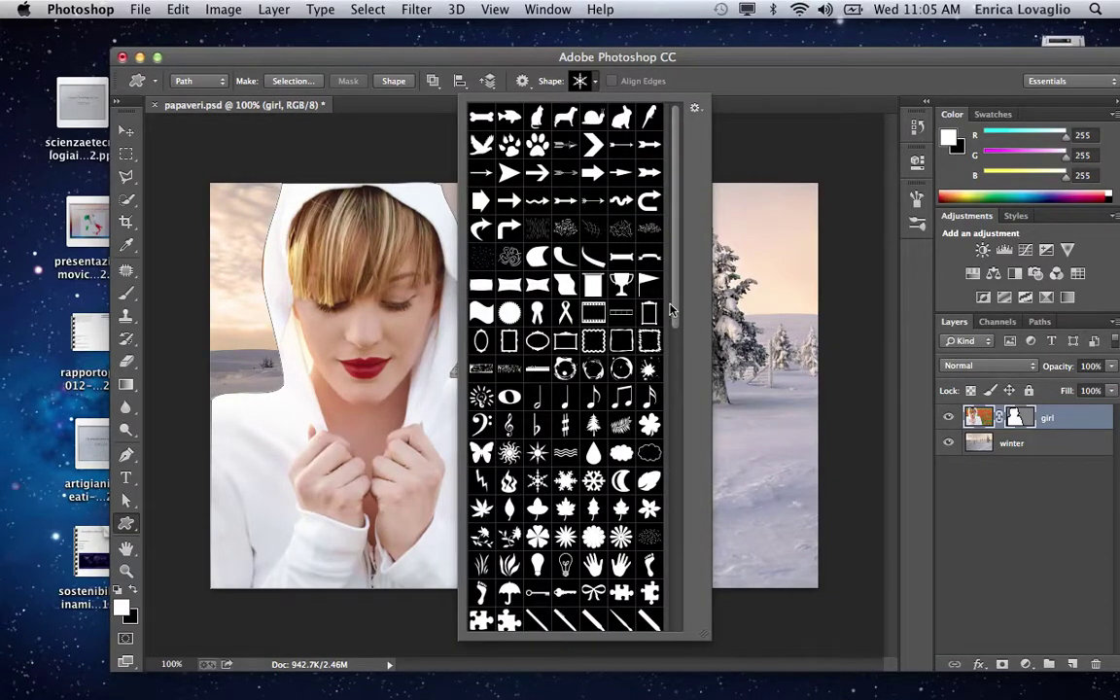
{"action": "left_click", "coordinate": [567, 482]}
{"action": "key", "text": "Return"}
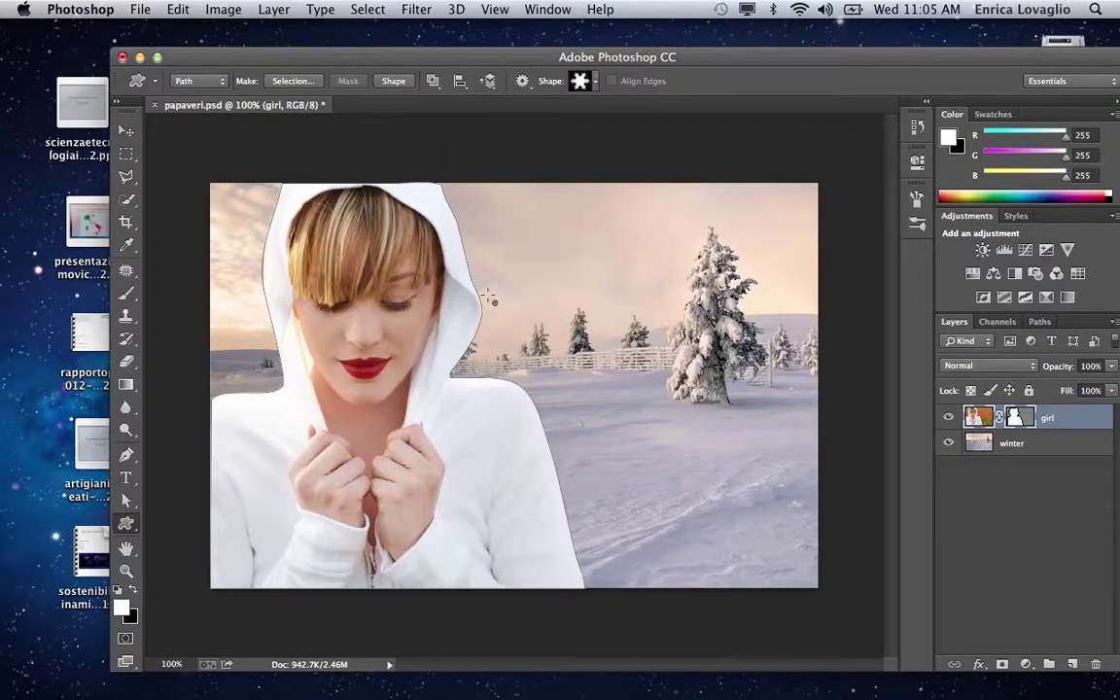
Keep the drawing mode on Path and target the girl's vector mask
{"action": "left_click", "coordinate": [201, 84]}
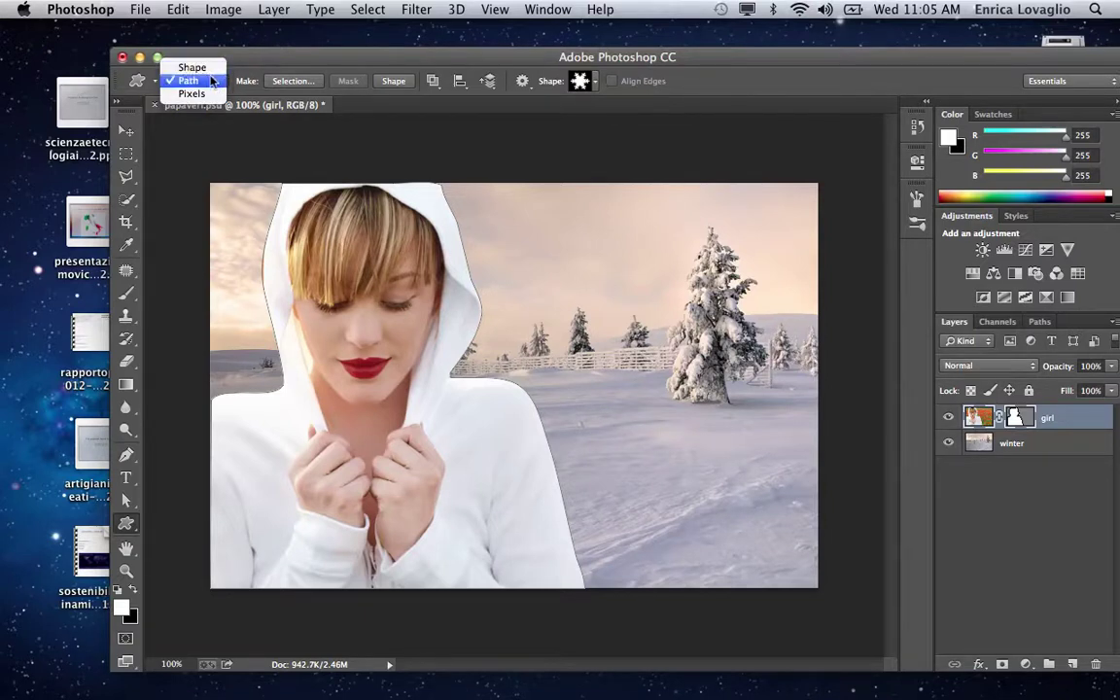
{"action": "left_click", "coordinate": [210, 81]}
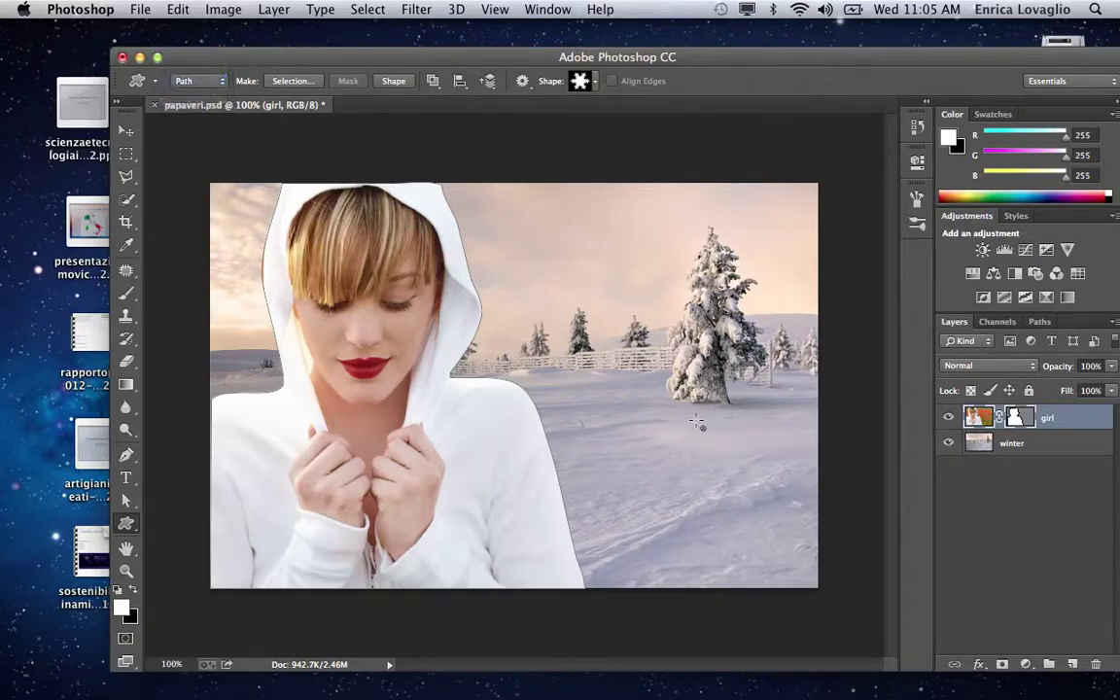
{"action": "left_click", "coordinate": [1020, 423]}
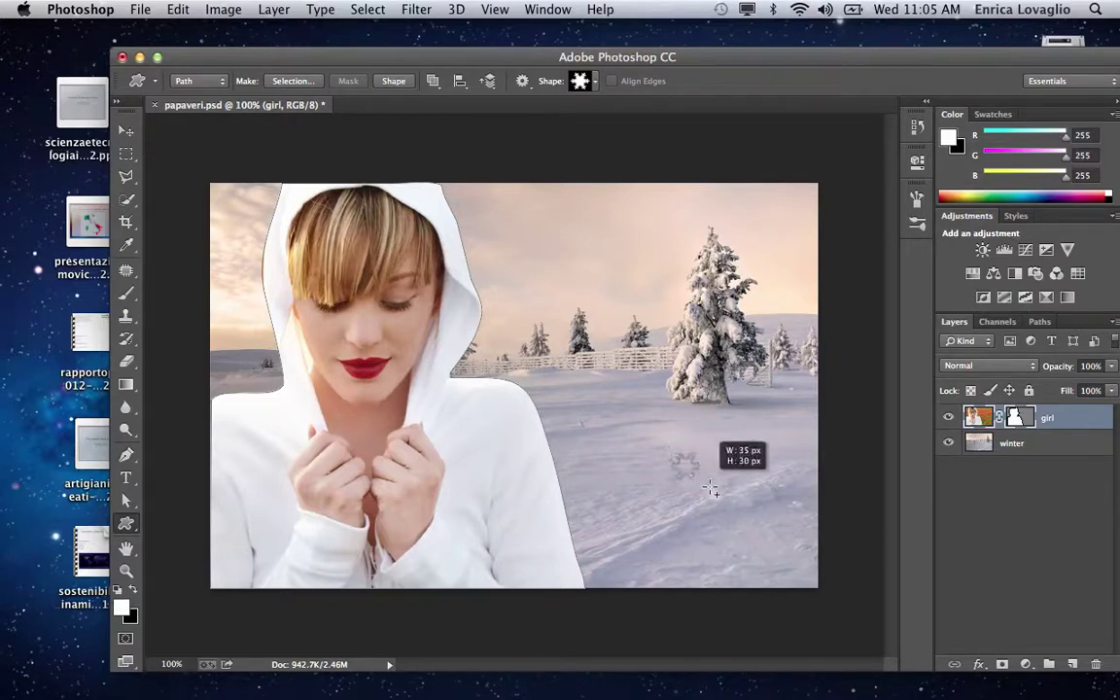
Drag out four snowflake cutouts of varying sizes on the snowy ground
{"action": "left_click_drag", "start_coordinate": [711, 488], "coordinate": [735, 519]}
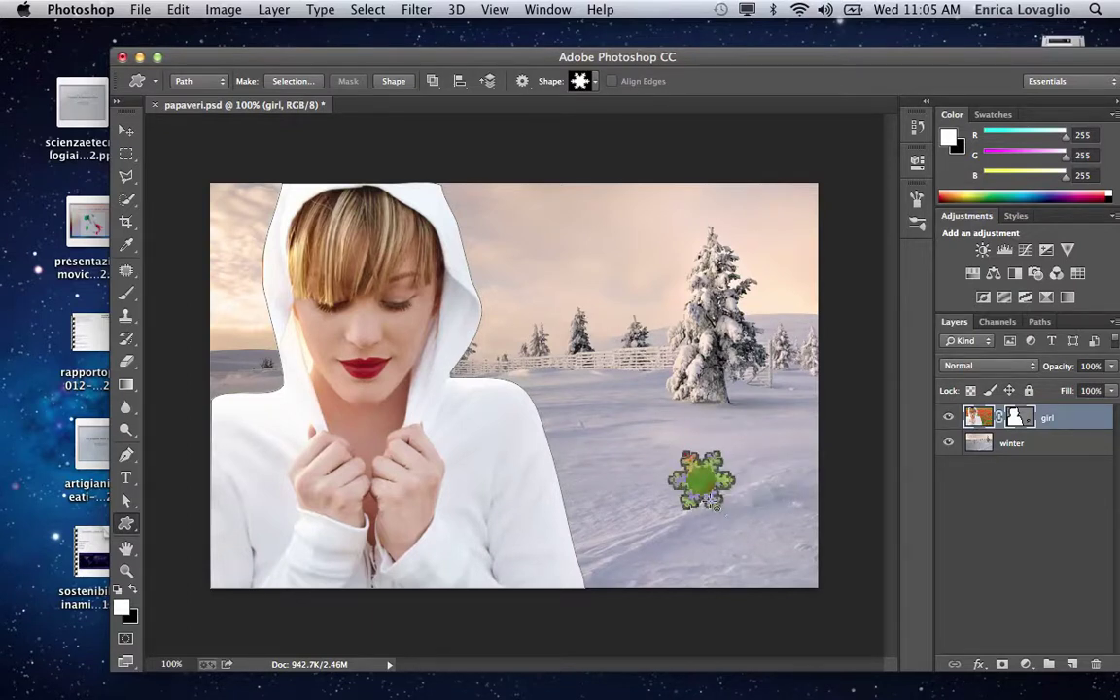
{"action": "left_click_drag", "start_coordinate": [590, 418], "coordinate": [623, 449]}
{"action": "left_click_drag", "start_coordinate": [645, 392], "coordinate": [664, 410]}
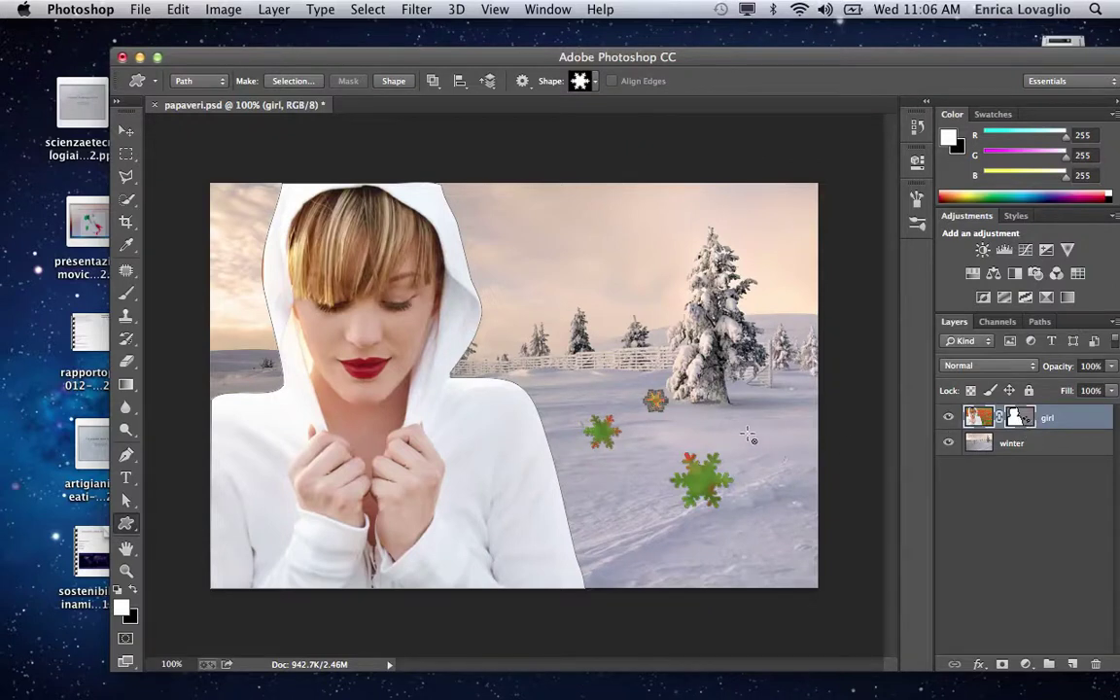
{"action": "left_click_drag", "start_coordinate": [738, 433], "coordinate": [756, 447]}
Browse the custom shape library and choose the snowflake shape again
{"action": "left_click", "coordinate": [595, 86]}
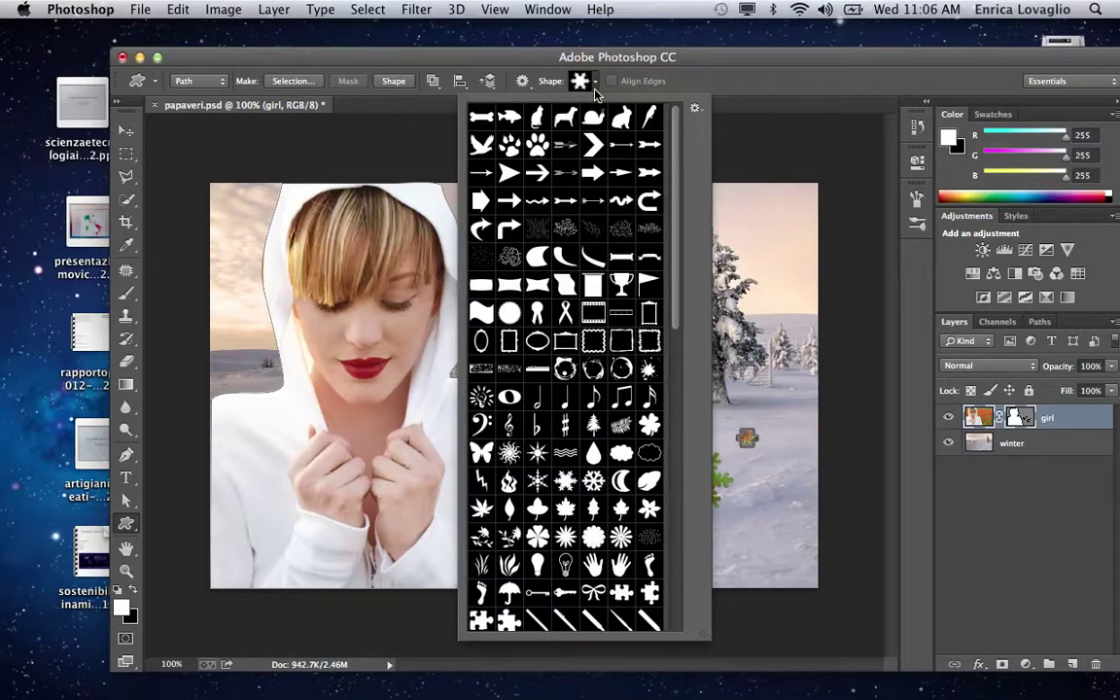
{"action": "left_click_drag", "start_coordinate": [674, 313], "coordinate": [648, 526]}
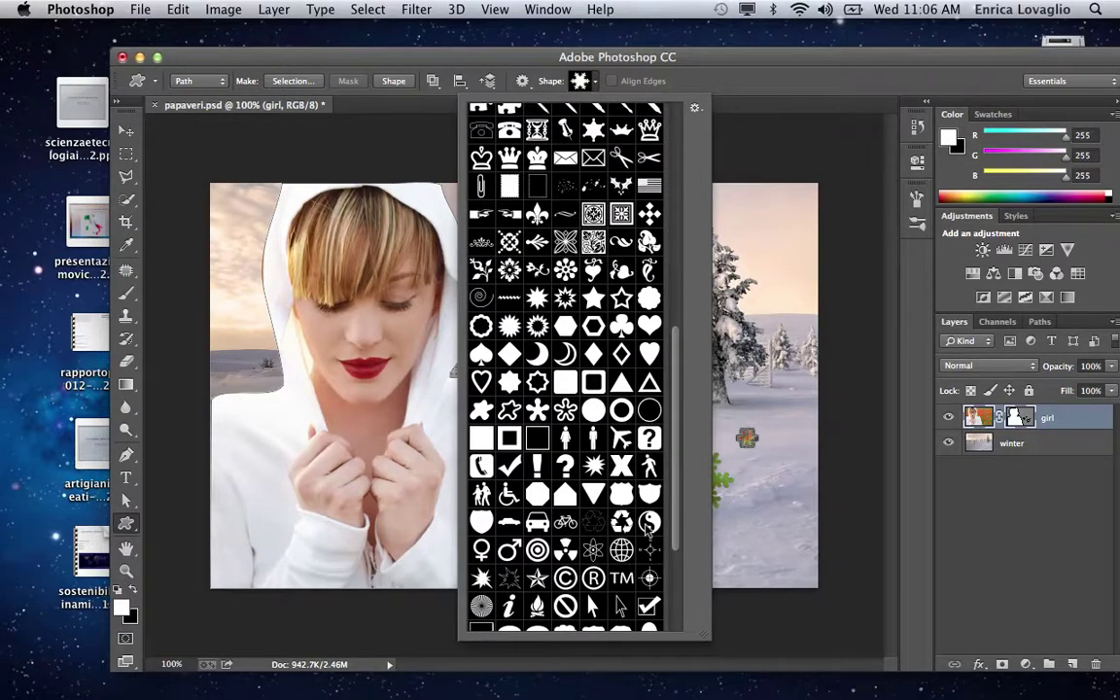
{"action": "left_click", "coordinate": [480, 242]}
{"action": "left_click", "coordinate": [513, 277]}
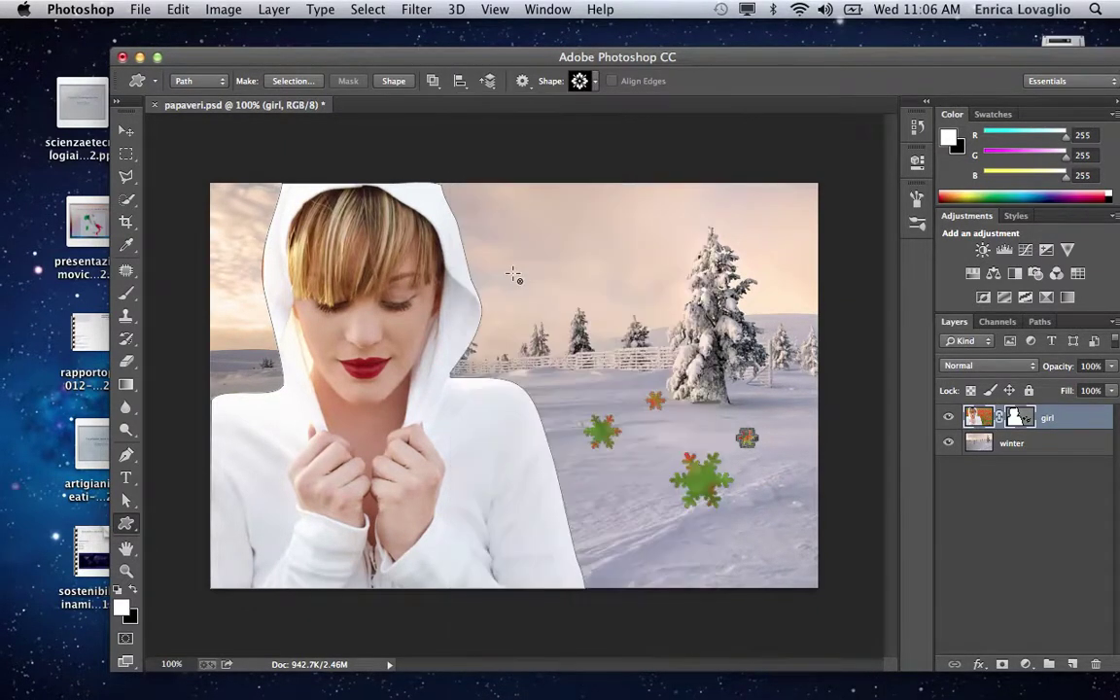
{"action": "left_click", "coordinate": [587, 80]}
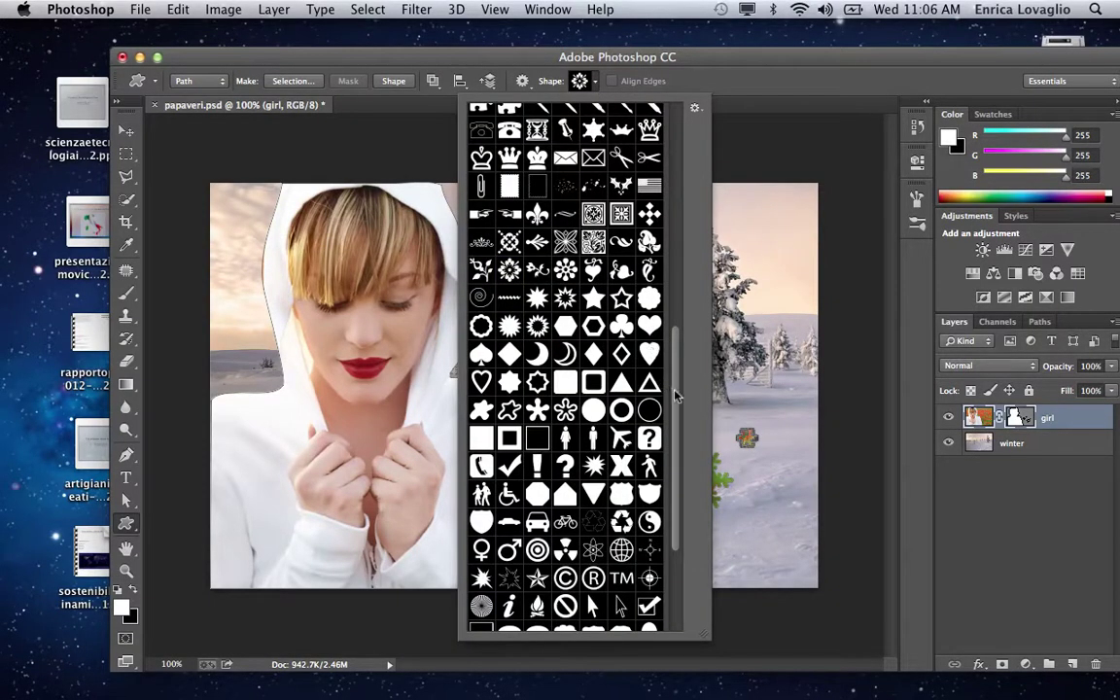
{"action": "left_click_drag", "start_coordinate": [676, 394], "coordinate": [669, 223]}
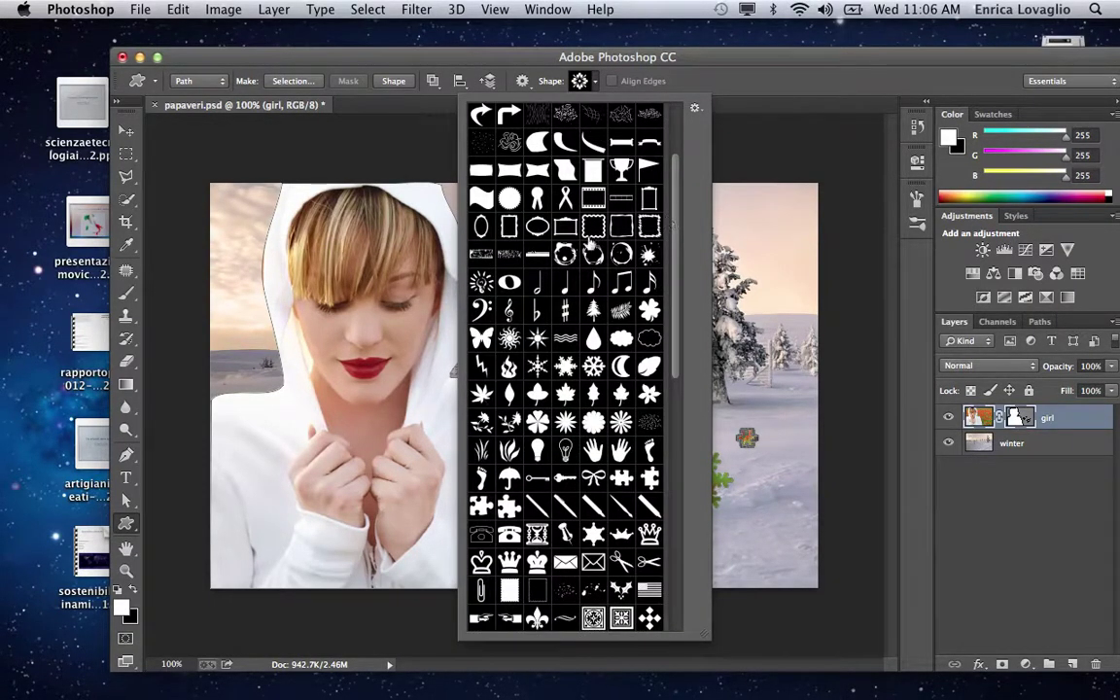
{"action": "double_click", "coordinate": [484, 331]}
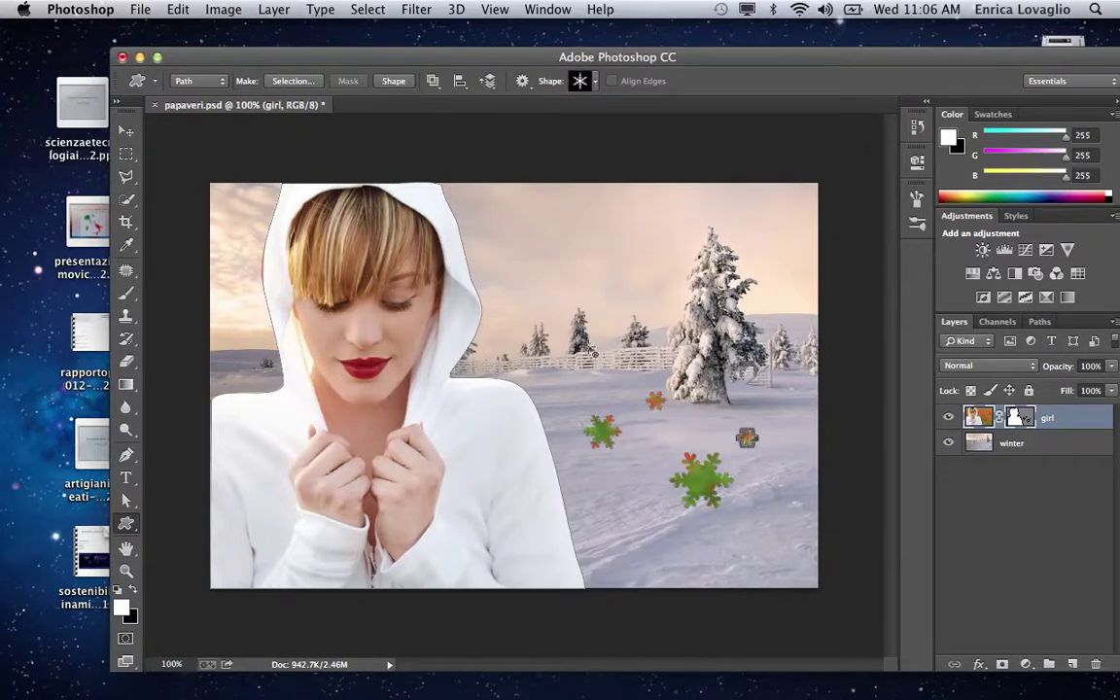
Cut six more snowflake holes into the mask across the sky, near the trees and lower snow
{"action": "mouse_move", "coordinate": [593, 342]}
{"action": "left_mouse_down"}
{"action": "mouse_move", "coordinate": [615, 340]}
{"action": "mouse_move", "coordinate": [609, 356]}
{"action": "left_mouse_up"}
{"action": "left_click_drag", "start_coordinate": [564, 261], "coordinate": [650, 316]}
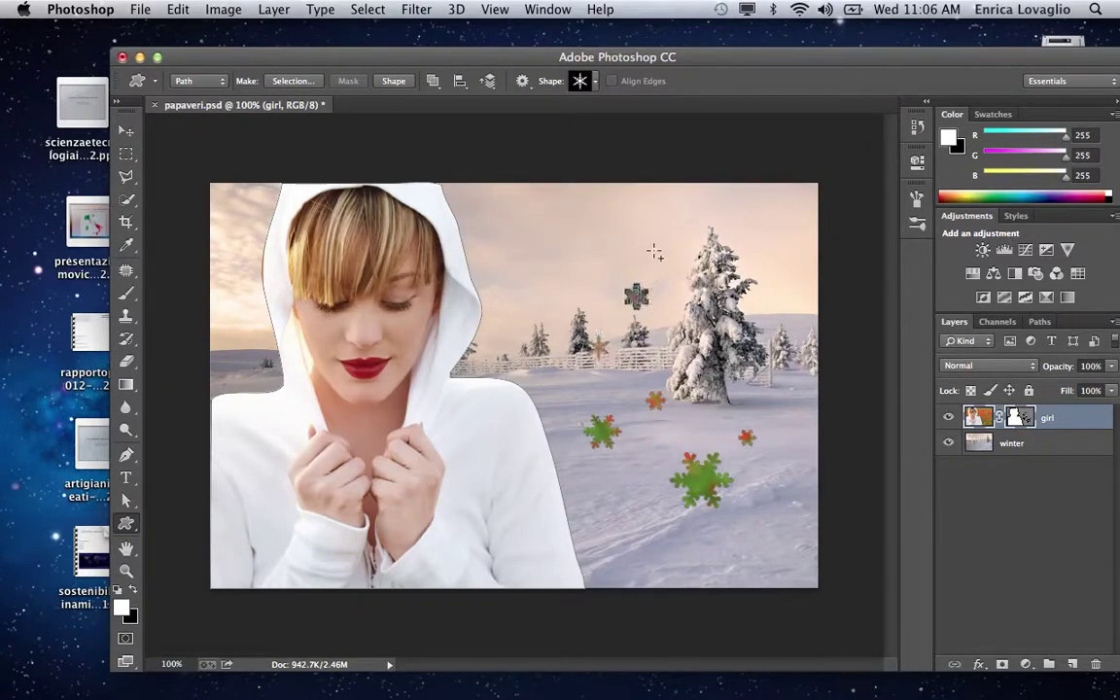
{"action": "left_click_drag", "start_coordinate": [649, 249], "coordinate": [692, 292]}
{"action": "left_click_drag", "start_coordinate": [589, 248], "coordinate": [542, 288]}
{"action": "left_click_drag", "start_coordinate": [774, 408], "coordinate": [799, 441]}
{"action": "left_click_drag", "start_coordinate": [756, 527], "coordinate": [787, 562]}
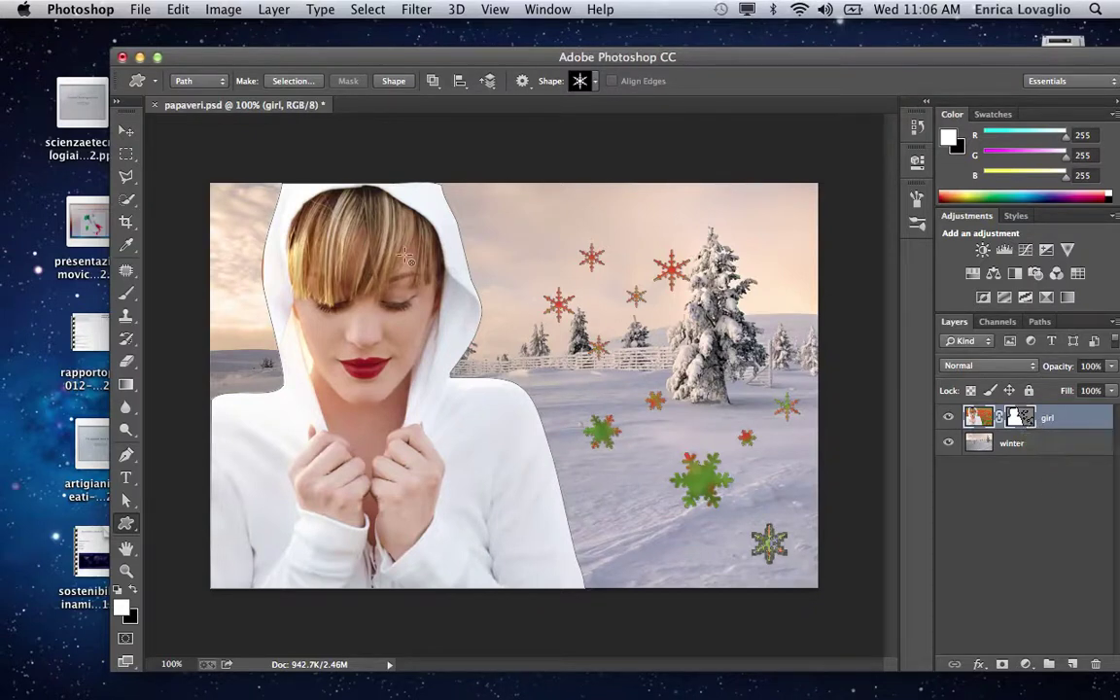
Switch the Custom Shape Tool to Shape mode for filled shapes
{"action": "left_click", "coordinate": [126, 131]}
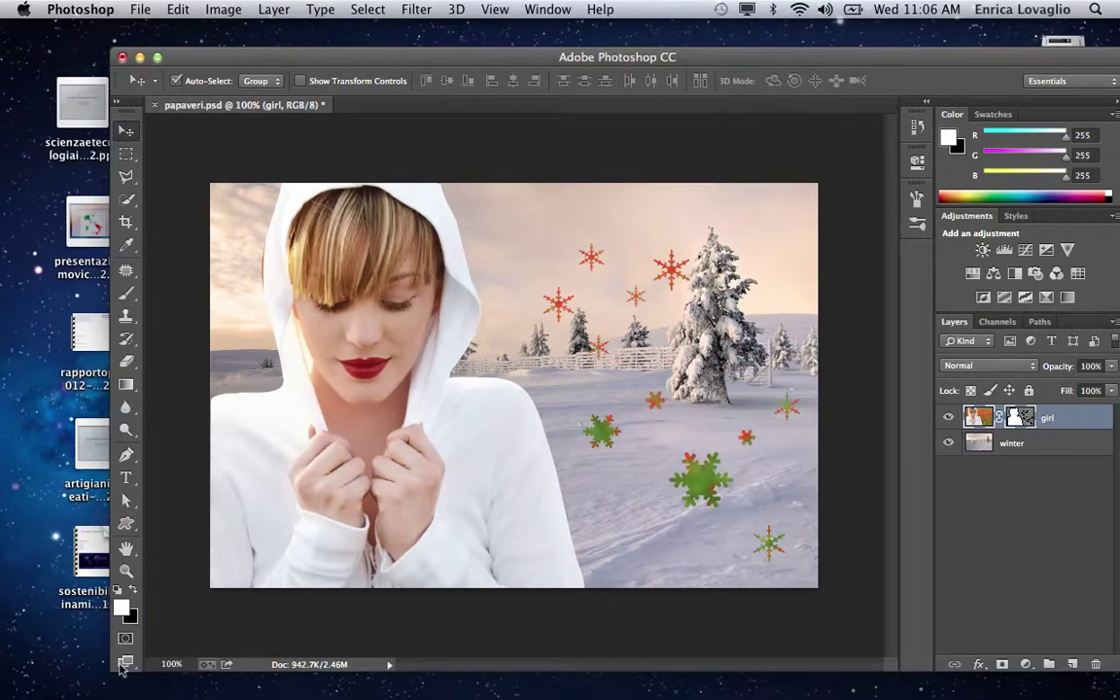
{"action": "left_click", "coordinate": [128, 528]}
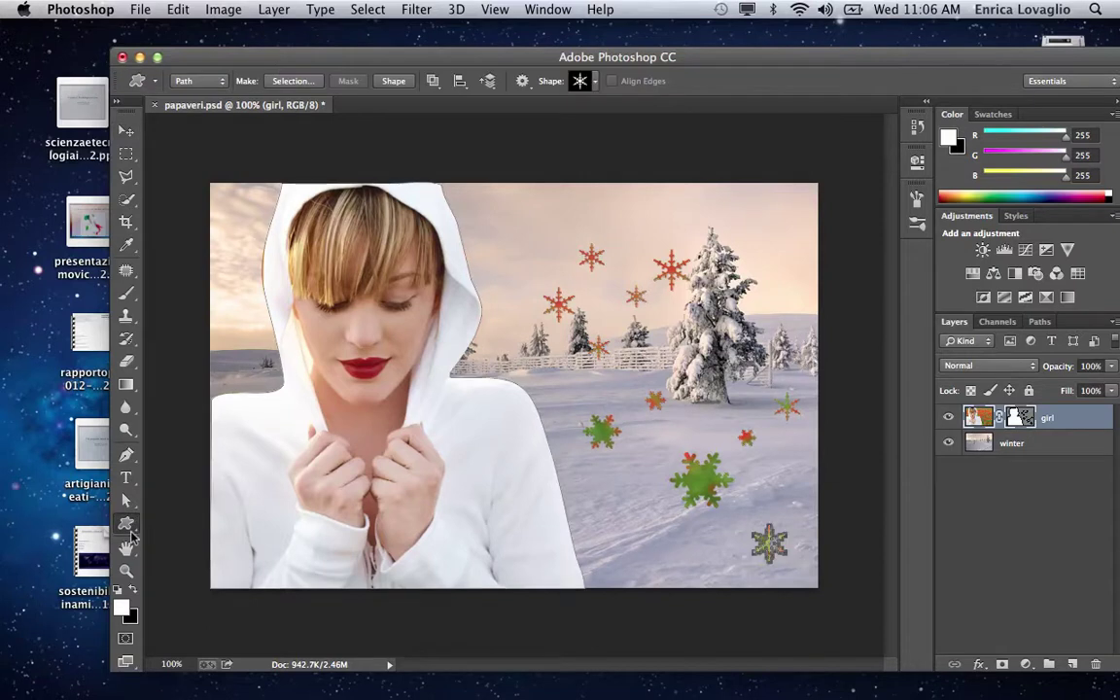
{"action": "left_click", "coordinate": [199, 80]}
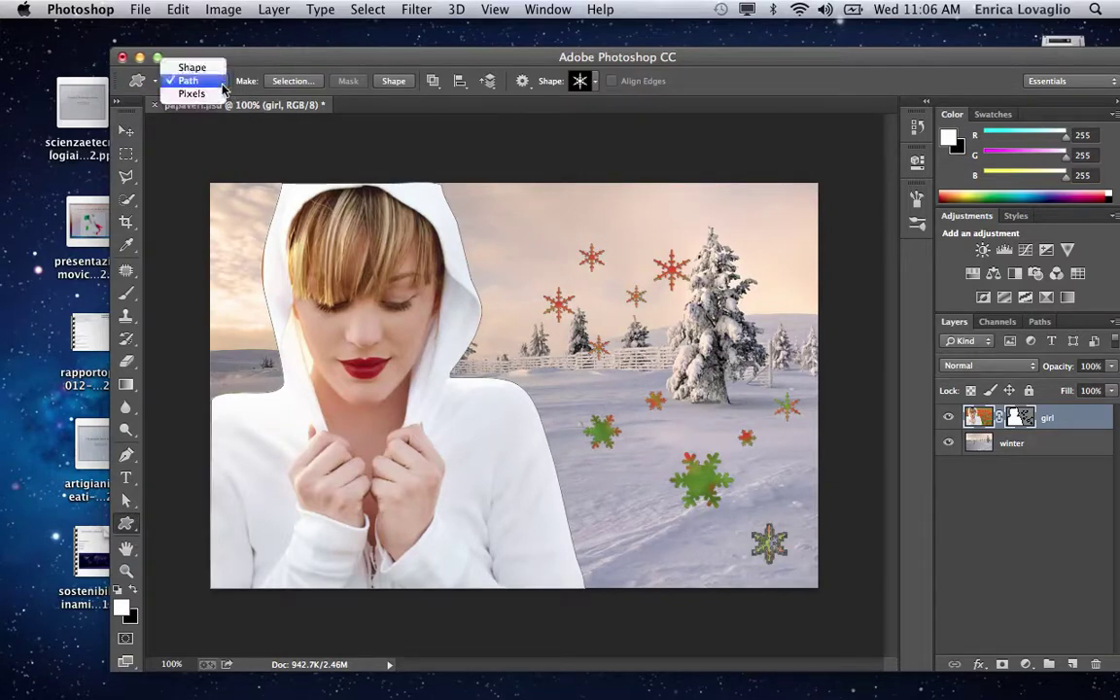
{"action": "left_click", "coordinate": [215, 69]}
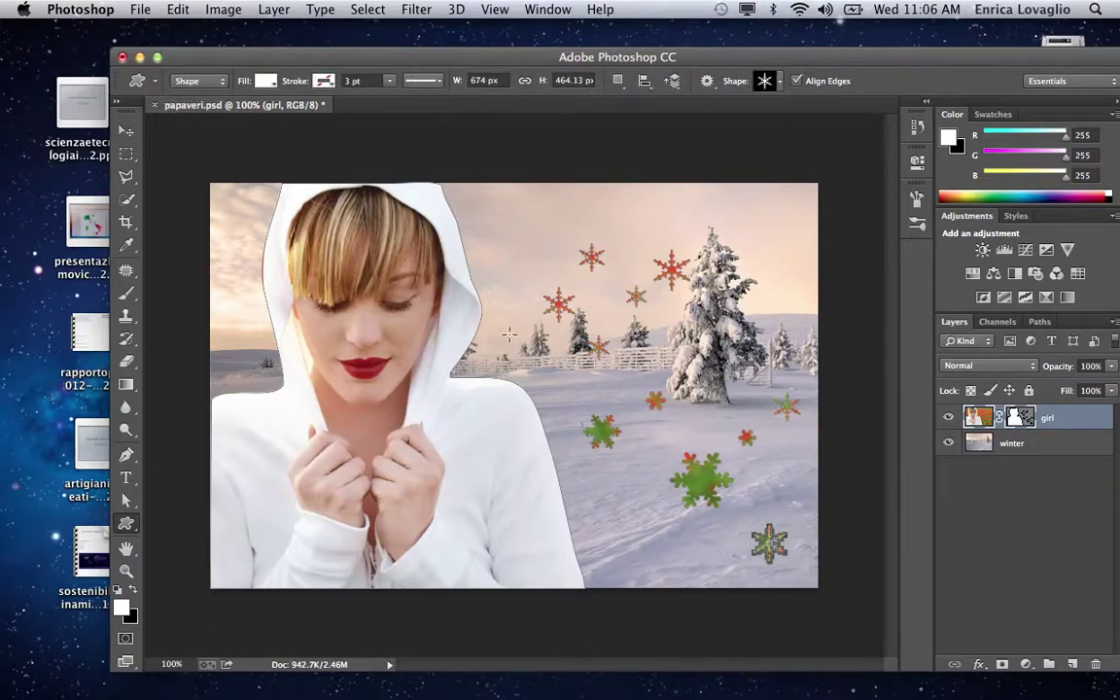
Set the foreground to #8c0c0c and draw a dark red snowflake in the upper sky
{"action": "left_click", "coordinate": [120, 605]}
{"action": "type", "text": "8c0c0c"}
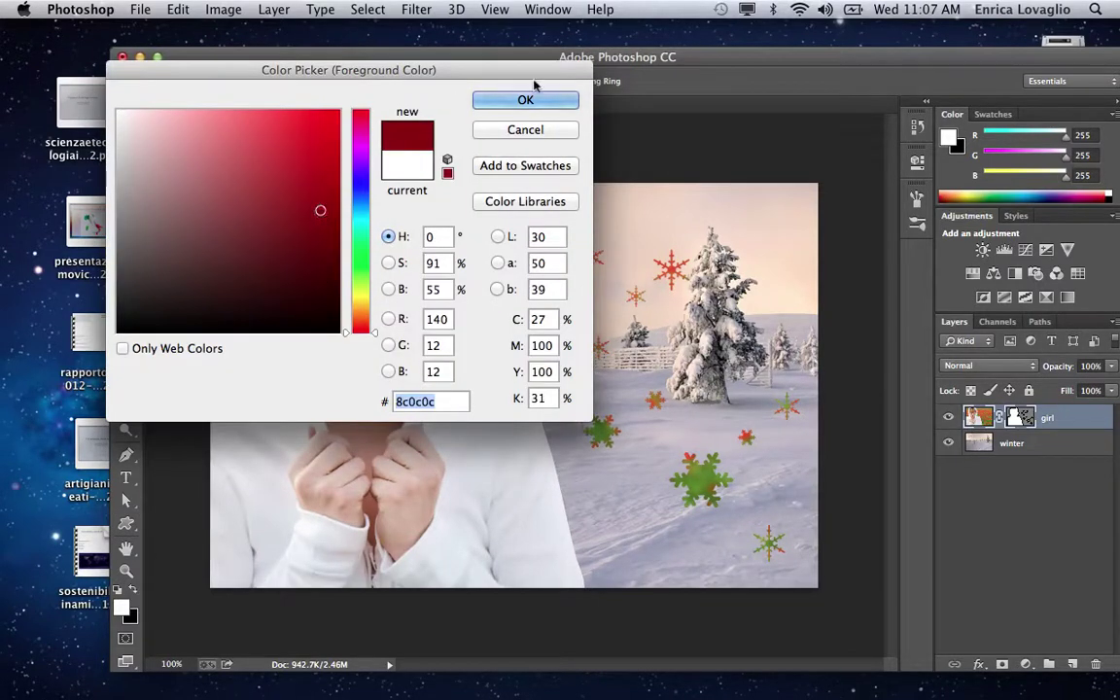
{"action": "left_click", "coordinate": [524, 100]}
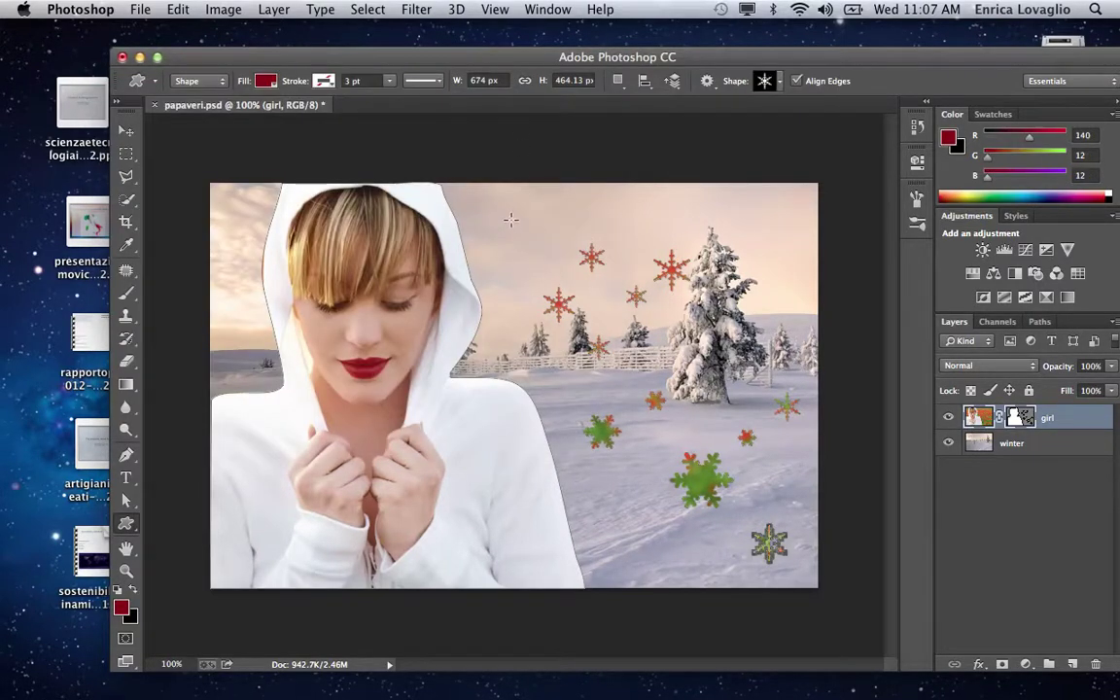
{"action": "left_click_drag", "start_coordinate": [510, 220], "coordinate": [593, 290]}
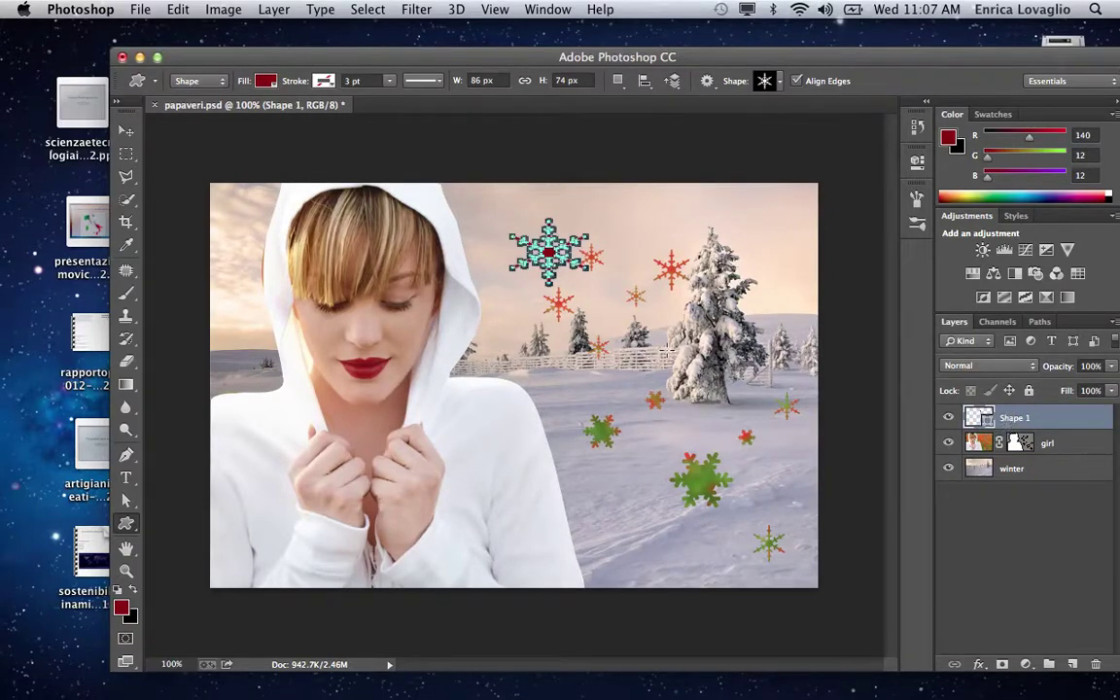
{"action": "left_click", "coordinate": [125, 130]}
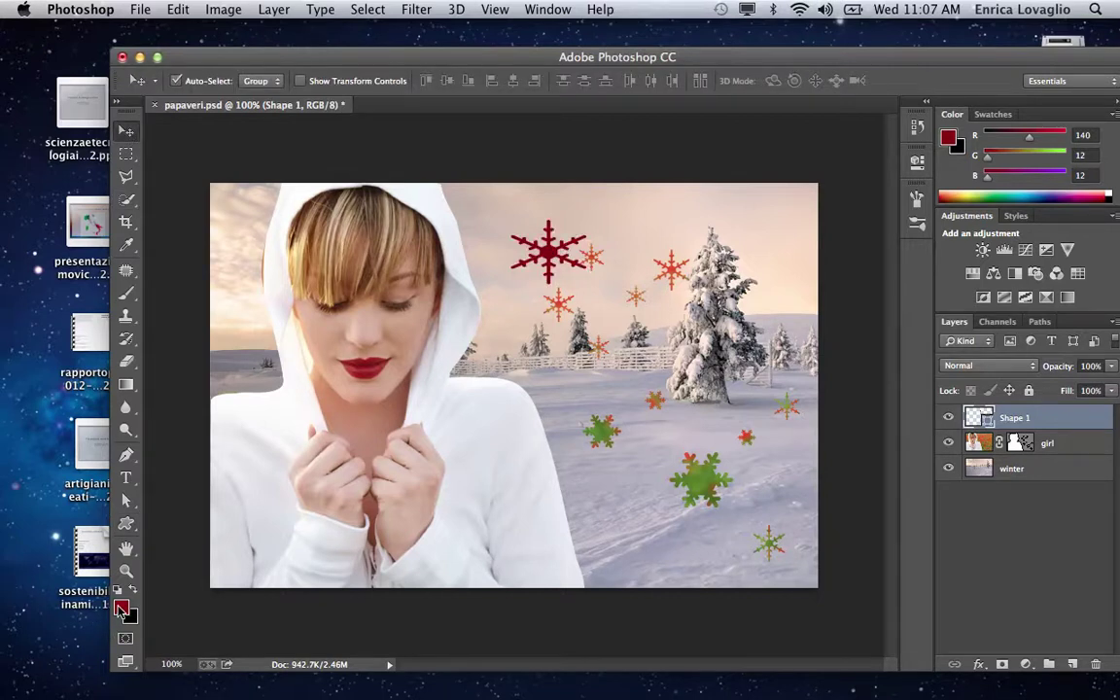
Toggle the shape mode to Path and back to Shape, then delete the Shape 1 layer
{"action": "left_click", "coordinate": [1030, 445]}
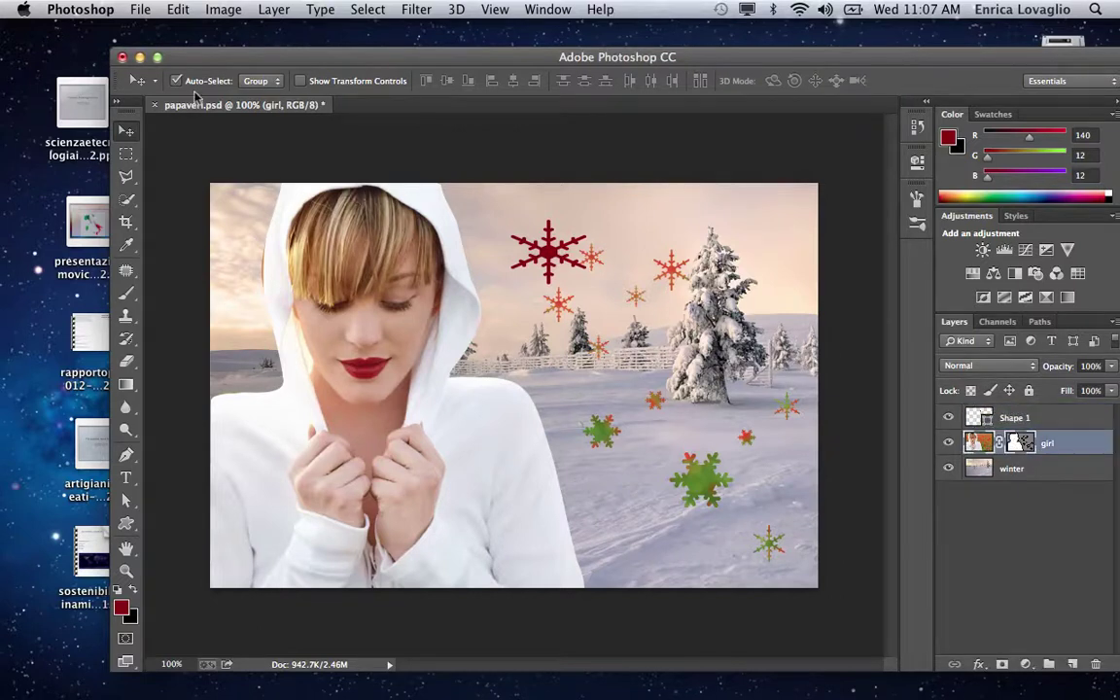
{"action": "left_click", "coordinate": [126, 524]}
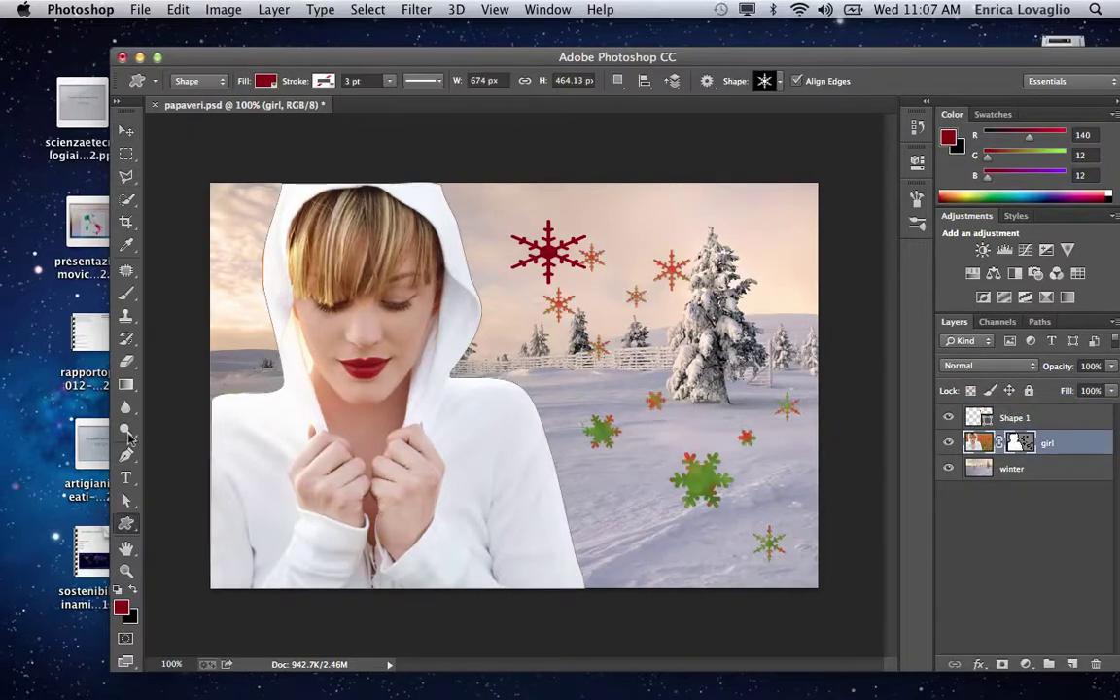
{"action": "left_click", "coordinate": [224, 85]}
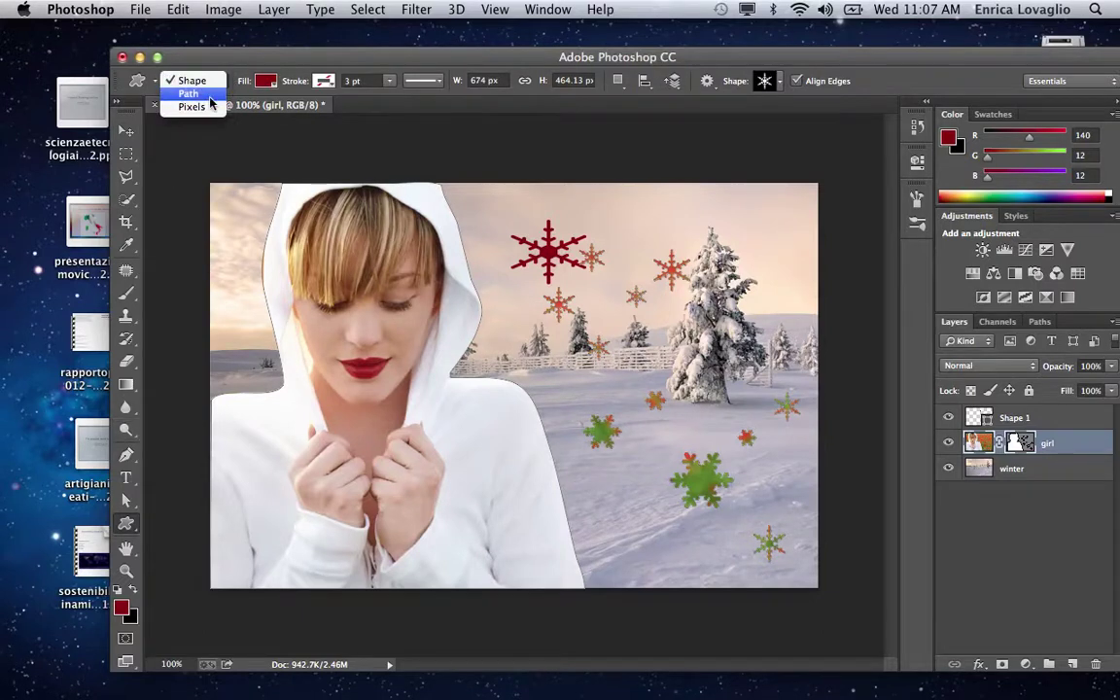
{"action": "left_click", "coordinate": [195, 94]}
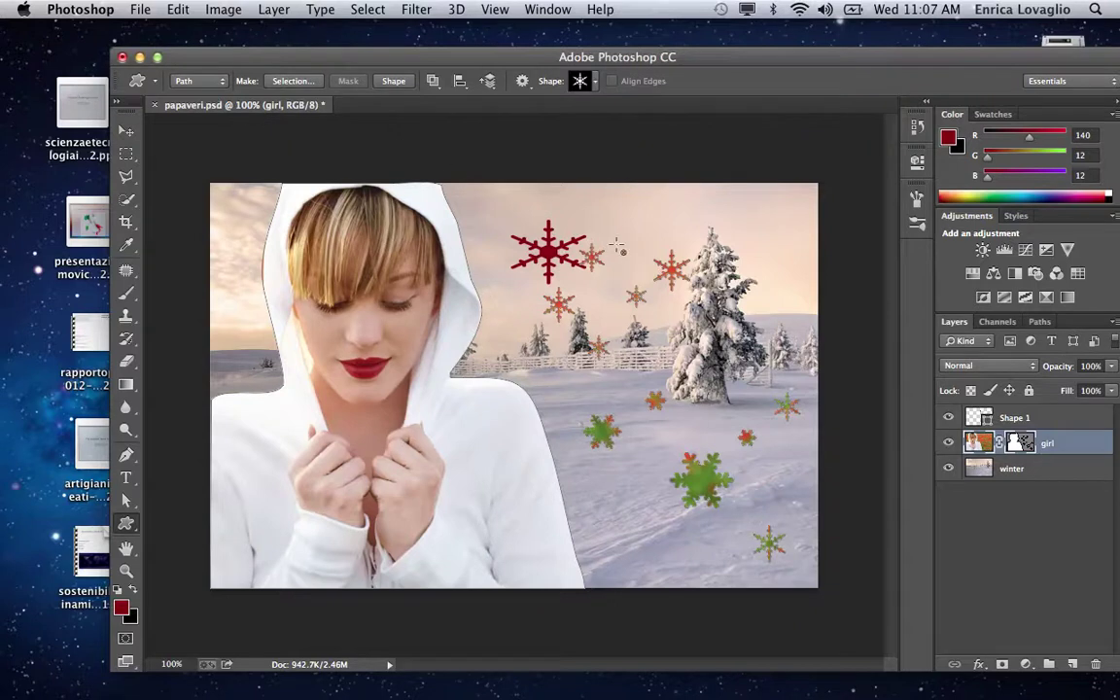
{"action": "left_click", "coordinate": [215, 81]}
{"action": "left_click", "coordinate": [212, 68]}
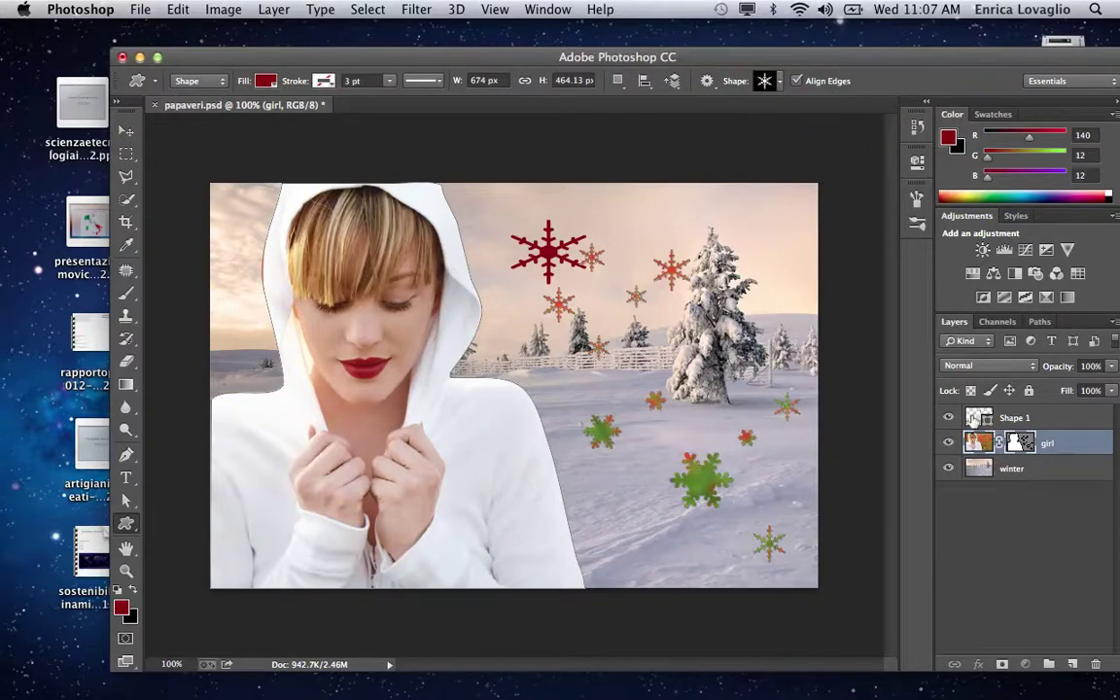
{"action": "left_click_drag", "start_coordinate": [984, 416], "coordinate": [1096, 663]}
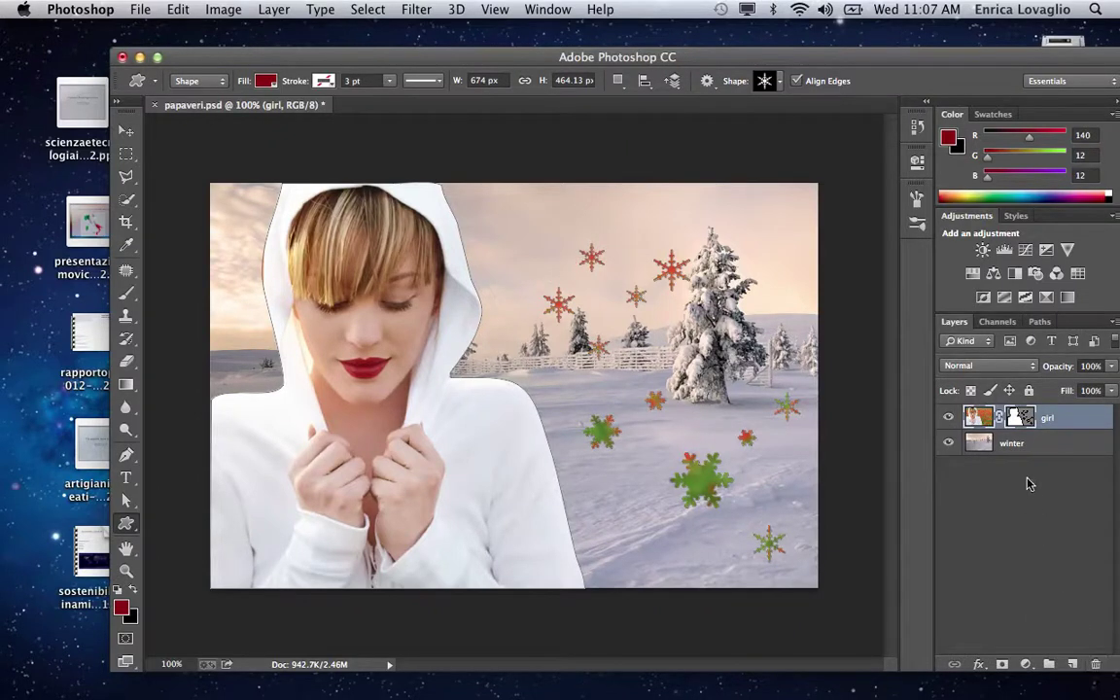
Choose the Rounded Rectangle Tool with the girl's vector mask targeted
{"action": "left_click", "coordinate": [1026, 418]}
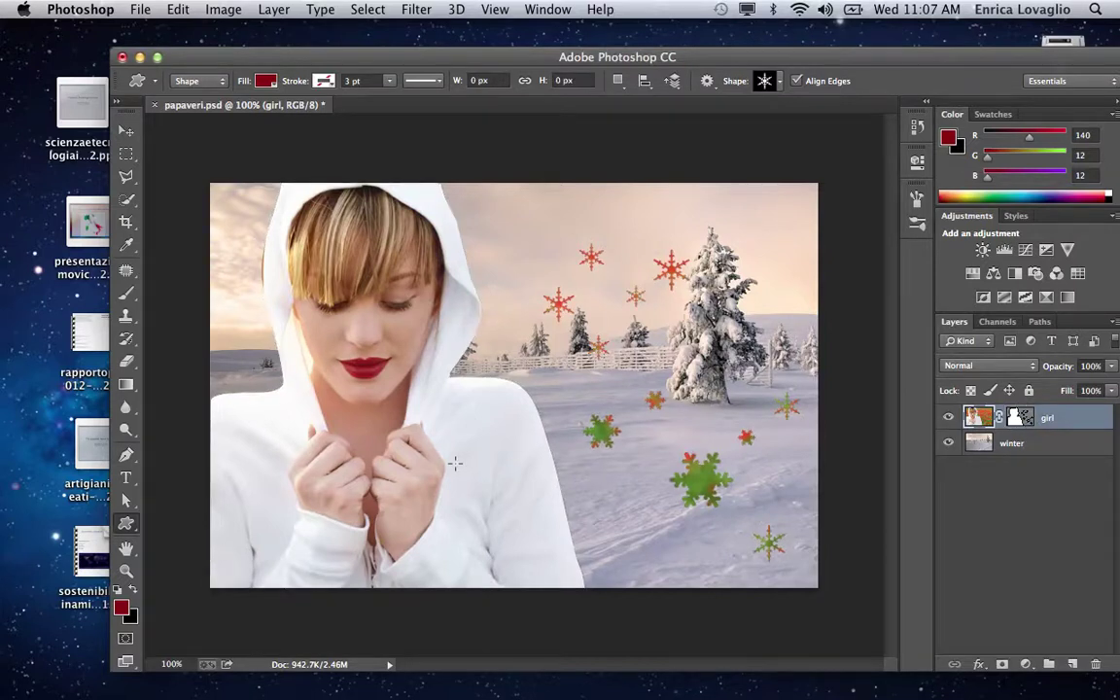
{"action": "left_click", "coordinate": [126, 523]}
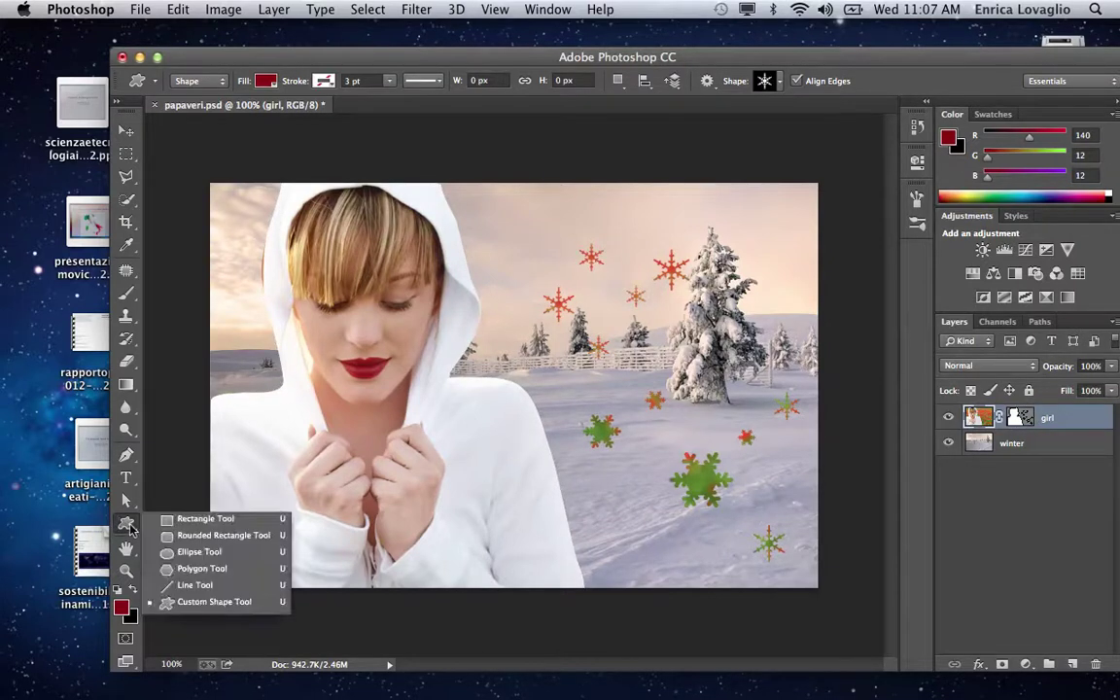
{"action": "left_click", "coordinate": [199, 536]}
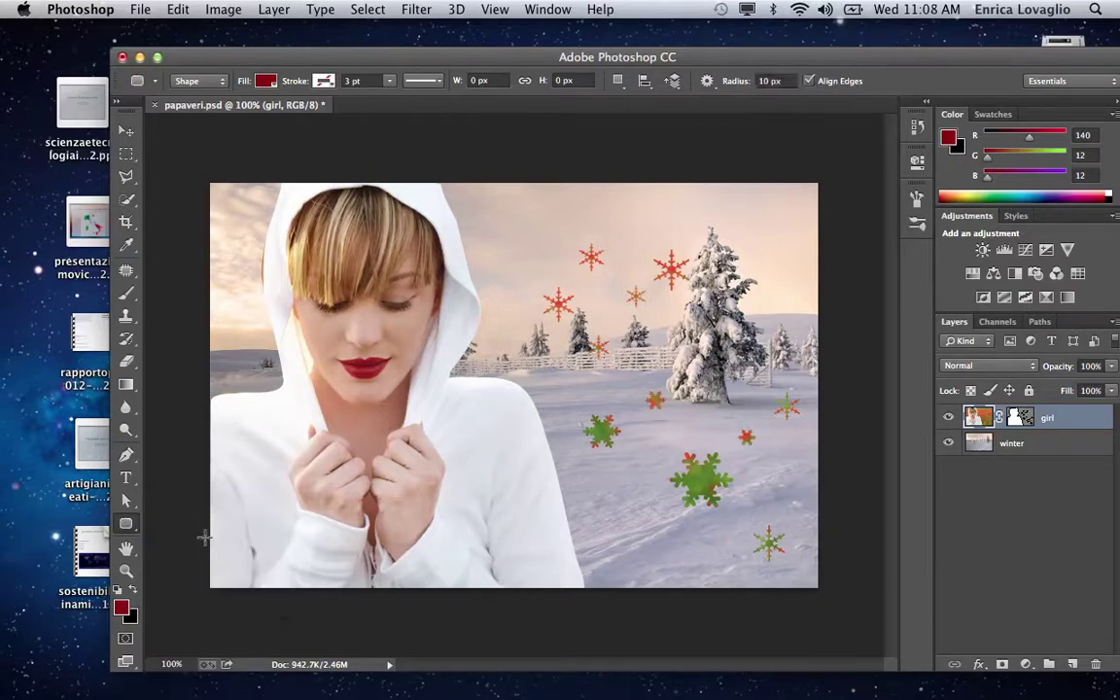
{"action": "left_click", "coordinate": [1023, 418], "text": "super"}
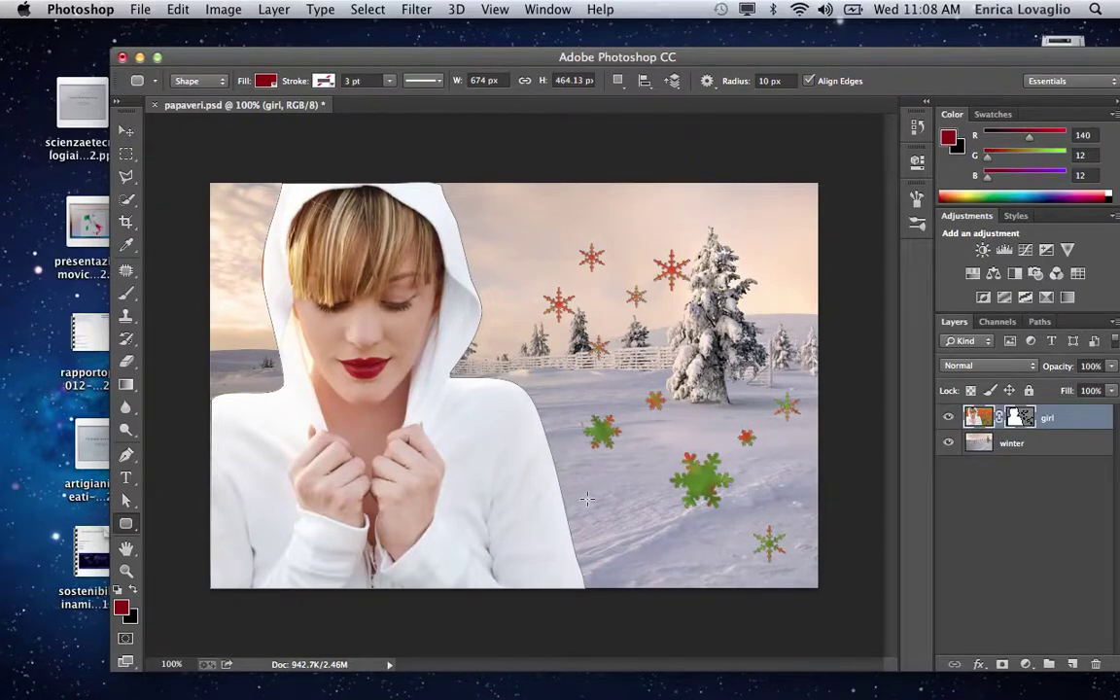
Undo a solid red rounded rectangle drawn in the lower snow and open the drawing mode list
{"action": "left_click_drag", "start_coordinate": [600, 498], "coordinate": [684, 551]}
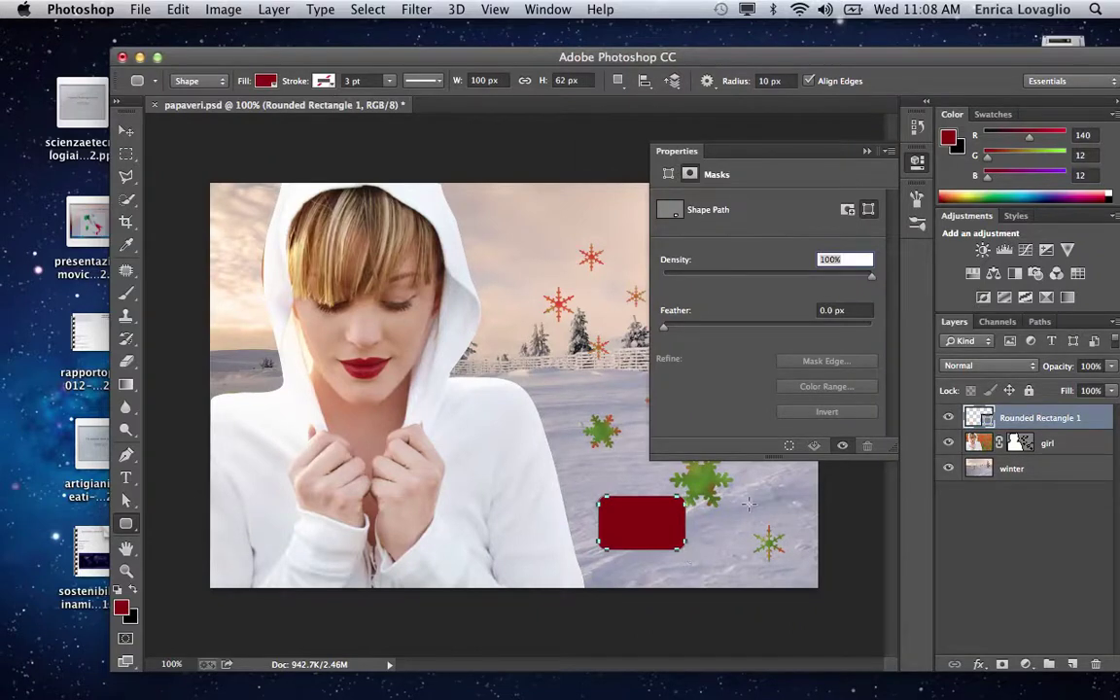
{"action": "key", "text": "super+z"}
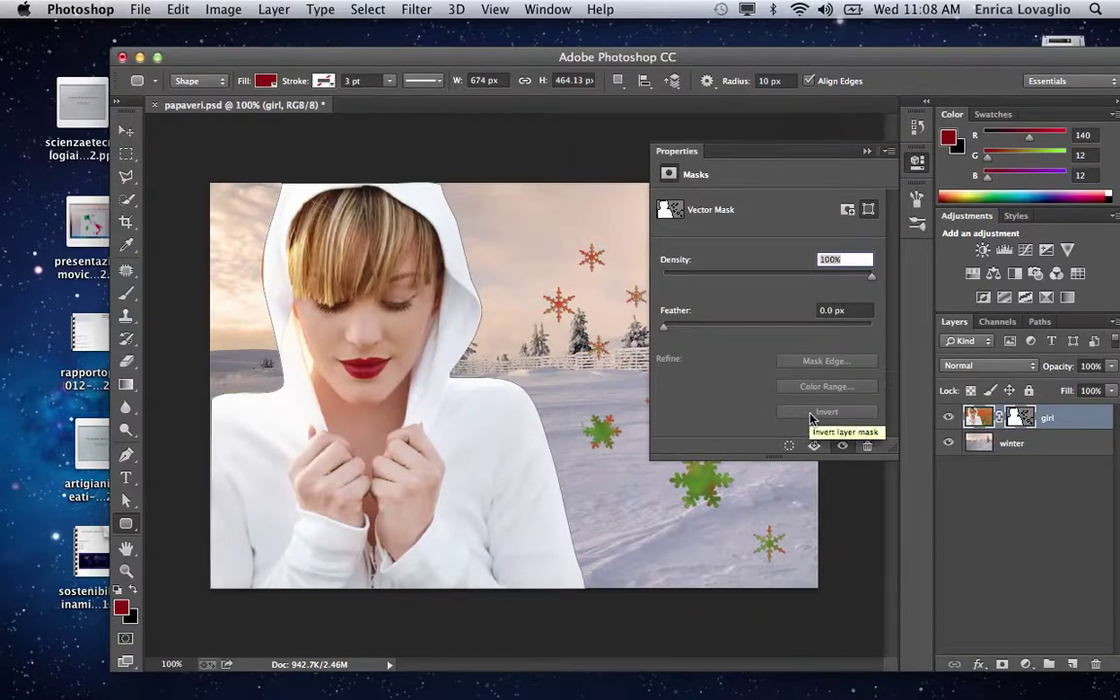
{"action": "left_click", "coordinate": [208, 82]}
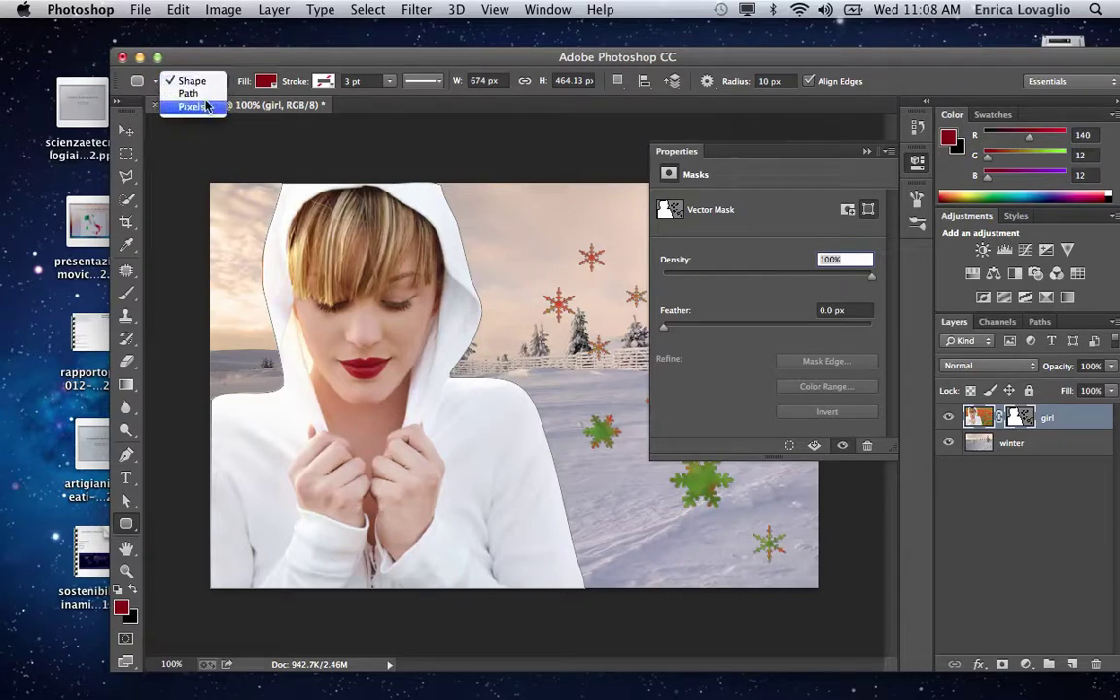
Draw a rounded-rectangle path cutout in the lower snow in path mode, collapse Properties, then undo it
{"action": "left_click", "coordinate": [188, 93]}
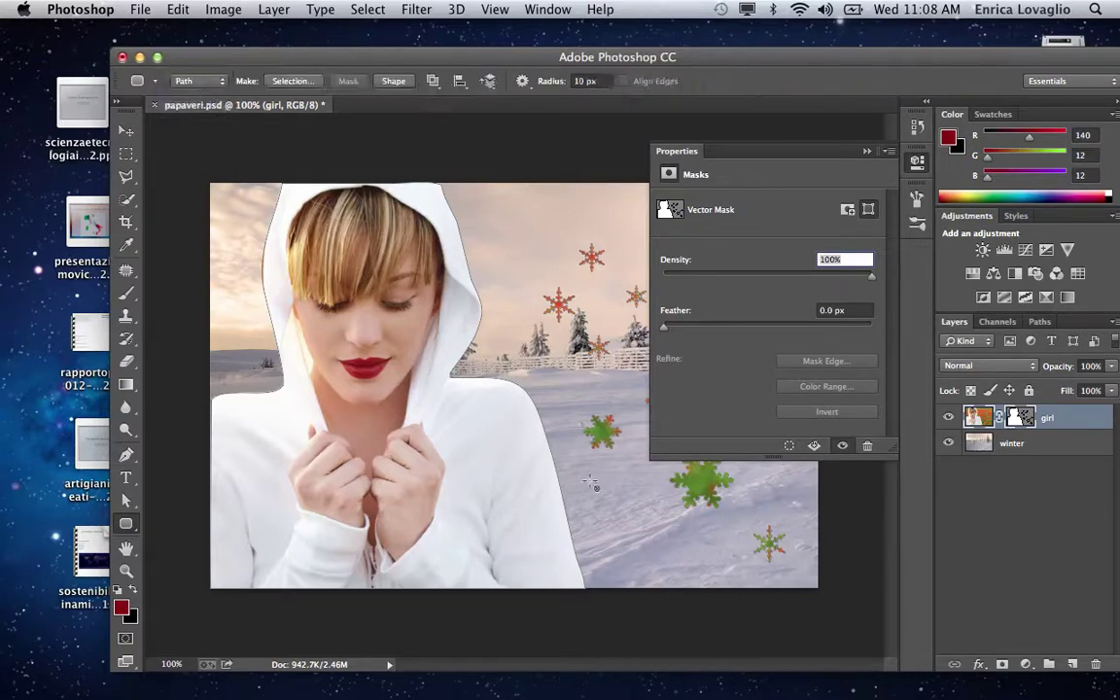
{"action": "left_click_drag", "start_coordinate": [602, 514], "coordinate": [676, 560]}
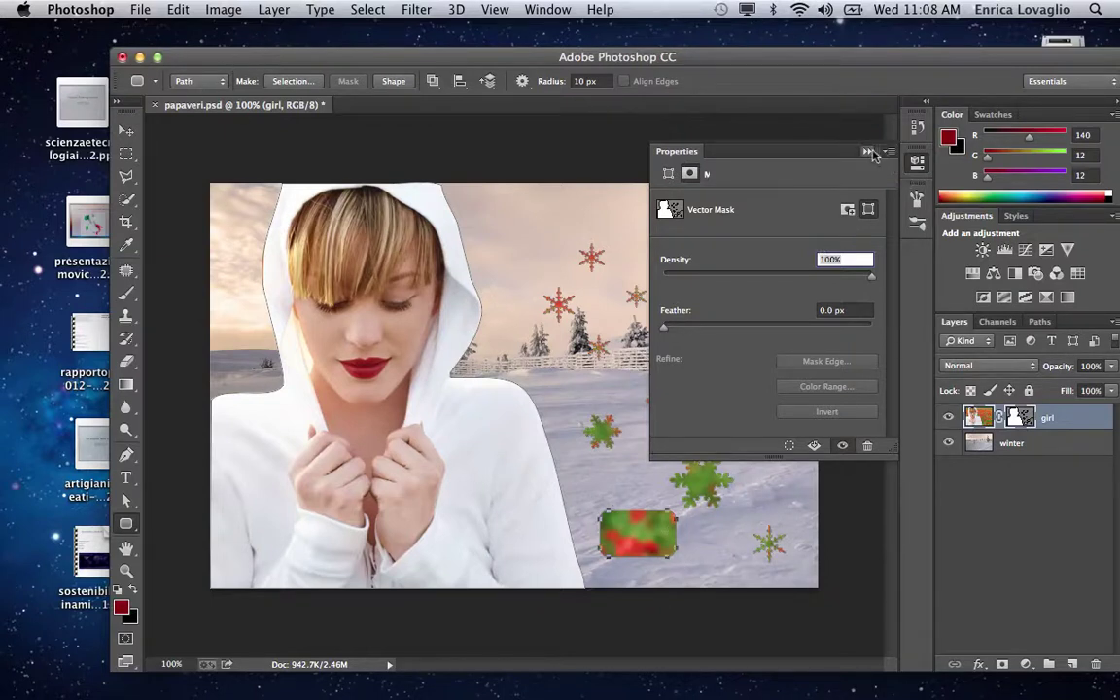
{"action": "left_click", "coordinate": [795, 138]}
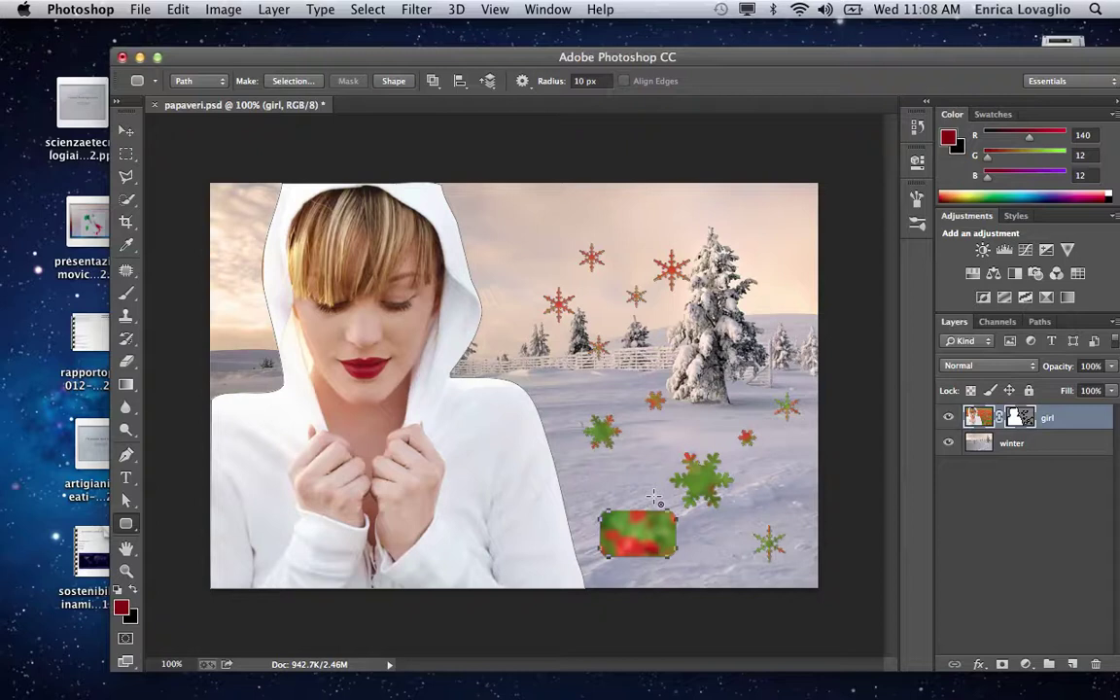
{"action": "key", "text": "super+z"}
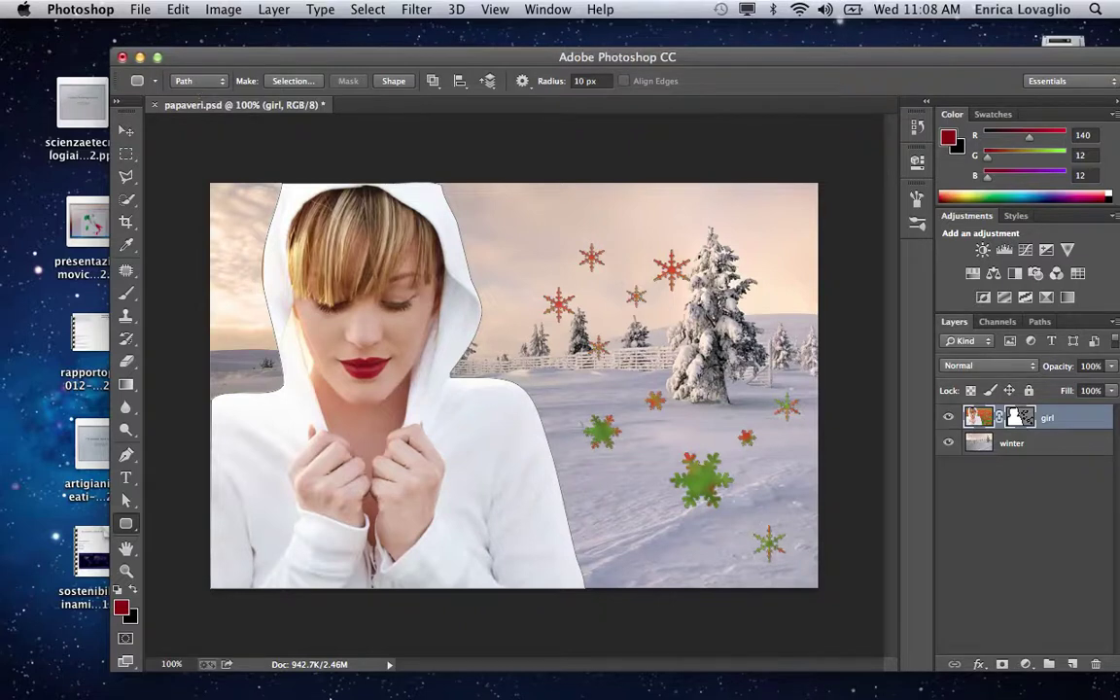
{"action": "mouse_move", "coordinate": [358, 680]}
{"action": "mouse_move", "coordinate": [1011, 685]}
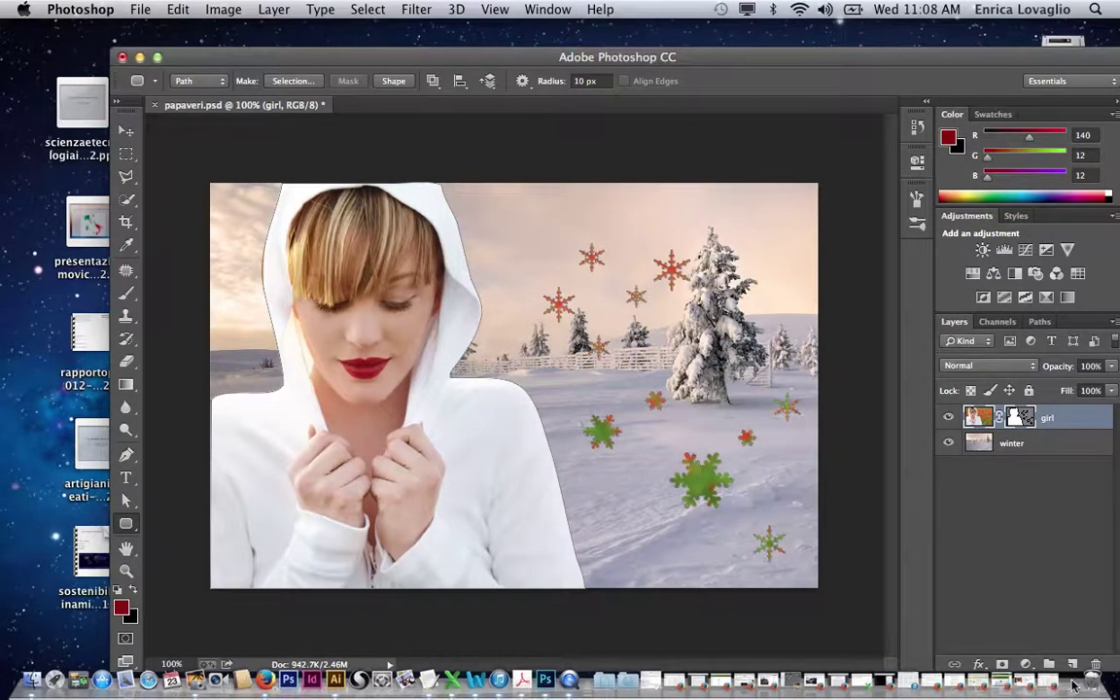